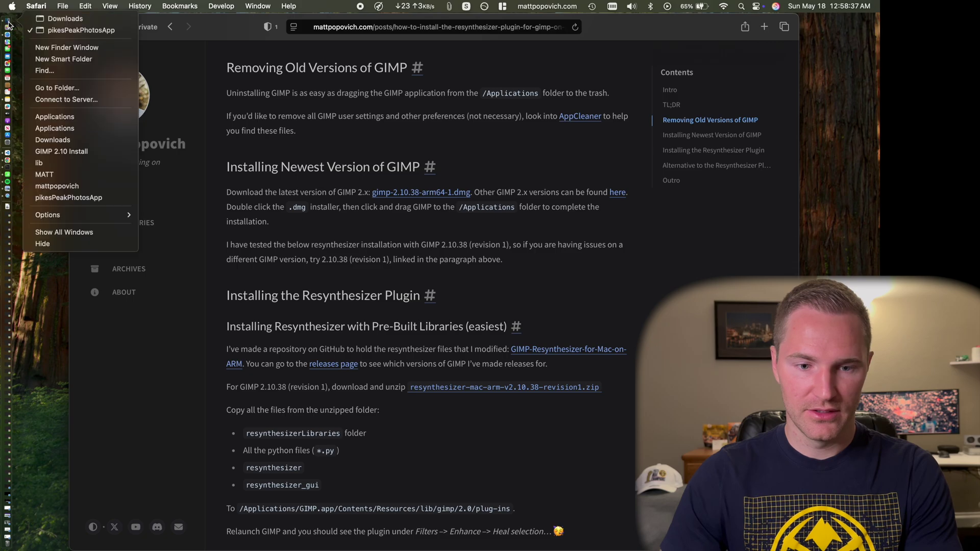
Drag the old GIMP.app from the Applications folder to the Trash and close the Finder window
click(76, 44)
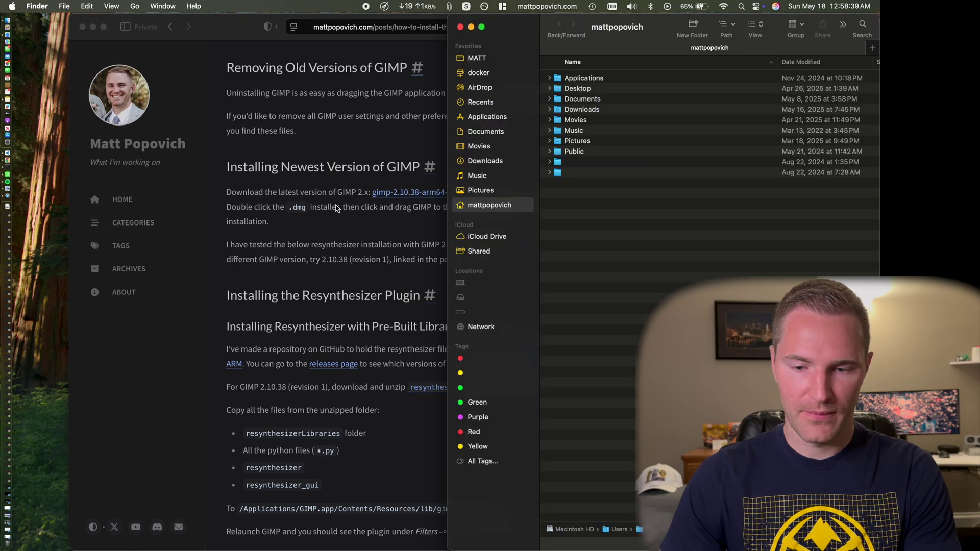
click(491, 120)
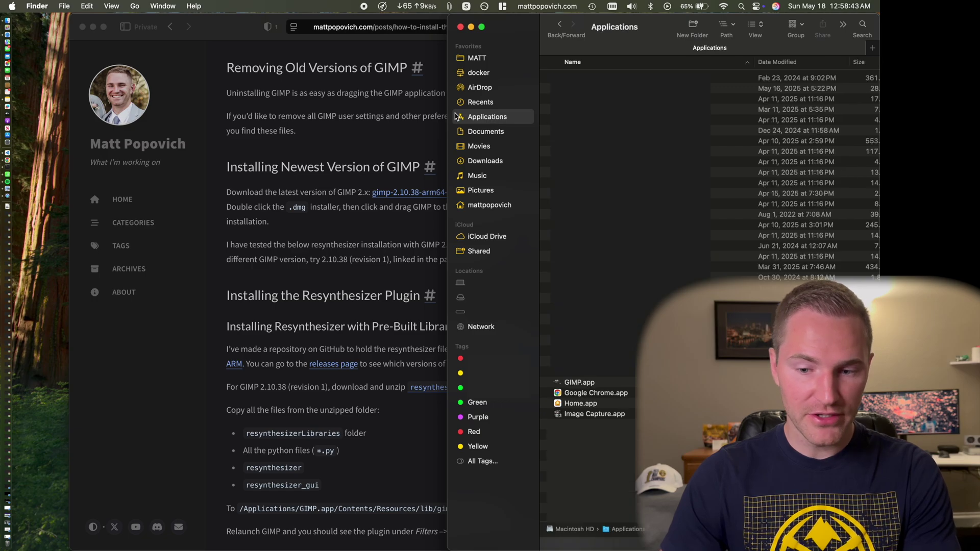
click(580, 383)
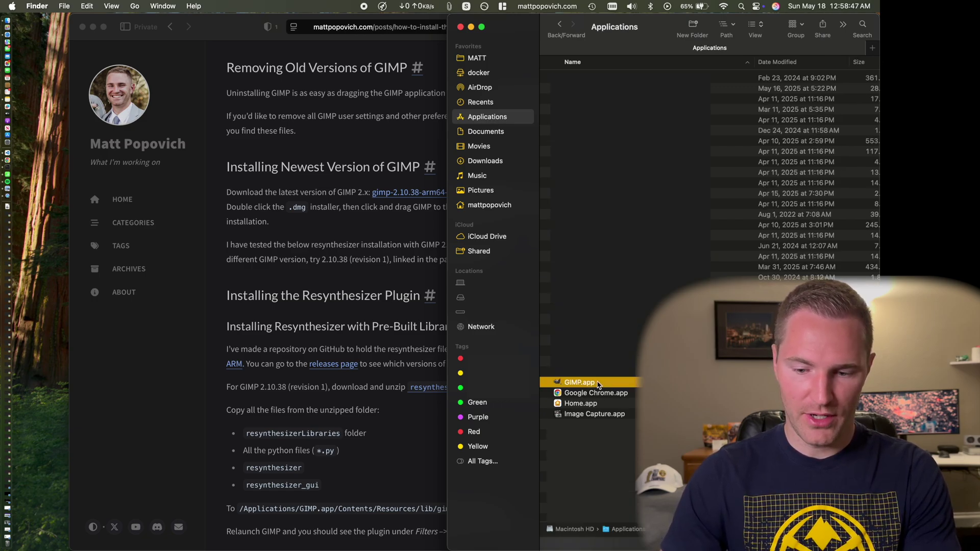
drag(598, 384, 12, 546)
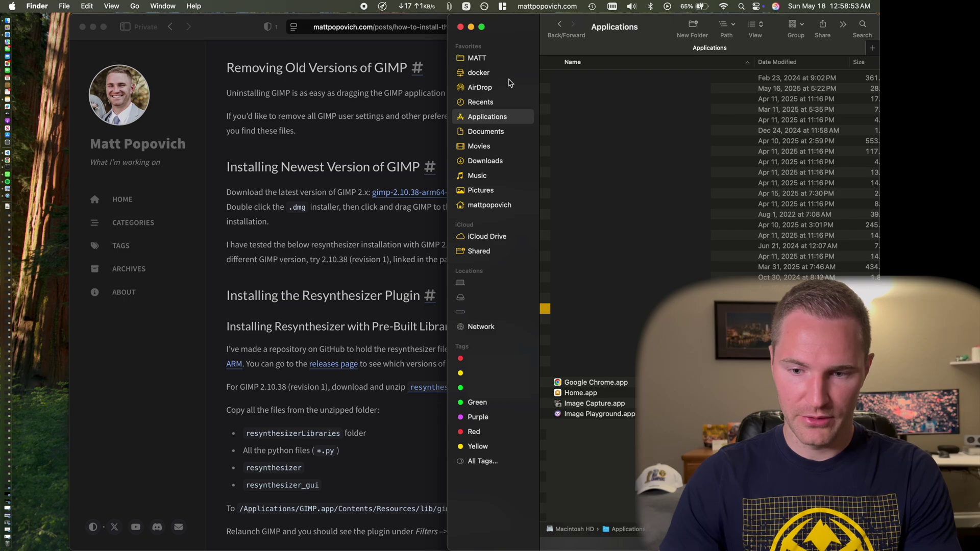
click(461, 27)
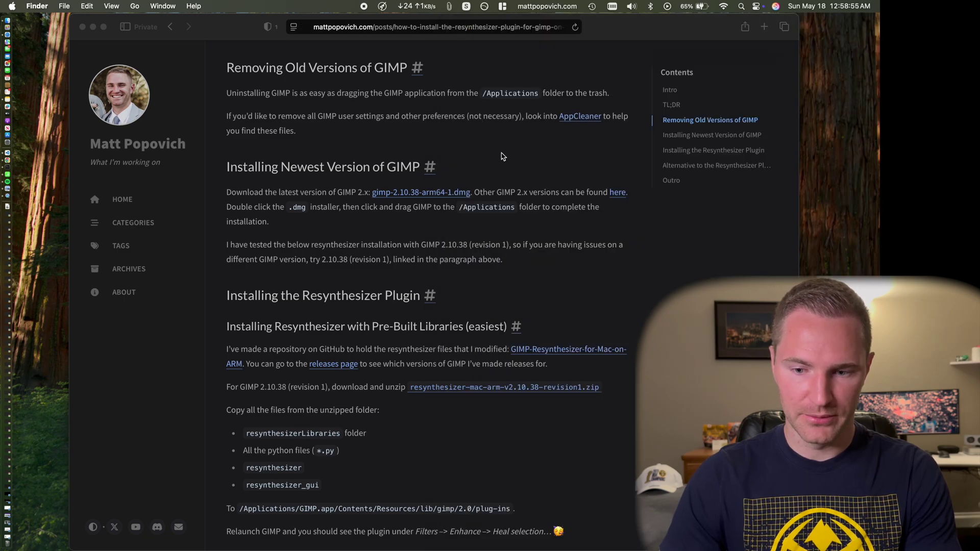
Download gimp-2.10.38-arm64-1.dmg from the article, allowing downloads from mirrors.xmission.com
scroll(502, 156, down, 3)
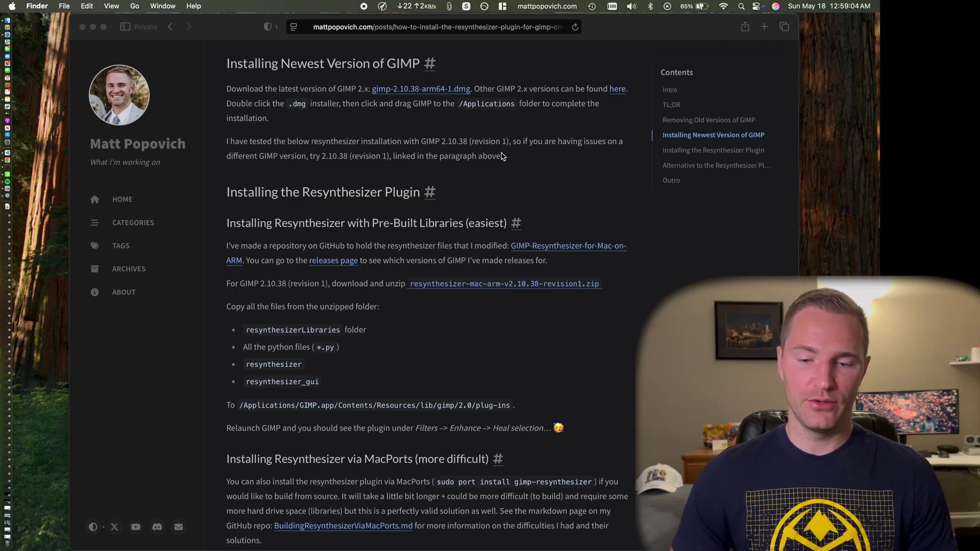
click(436, 92)
click(435, 91)
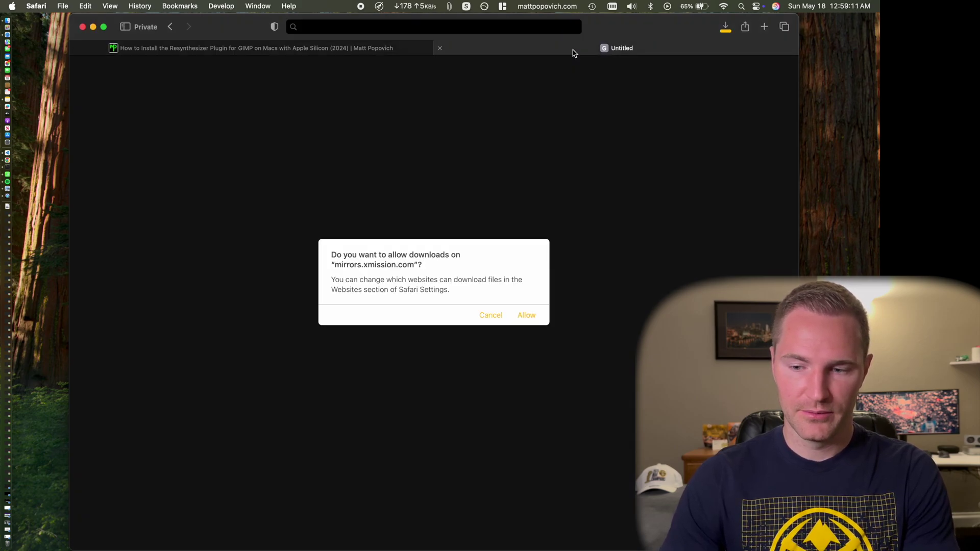
click(525, 312)
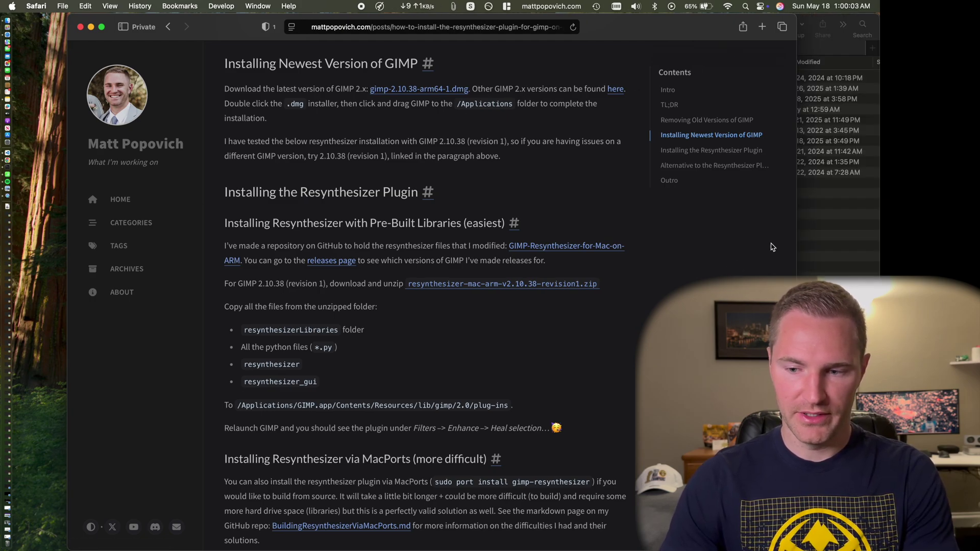
Open the downloaded GIMP installer disk image from the Downloads folder
click(825, 244)
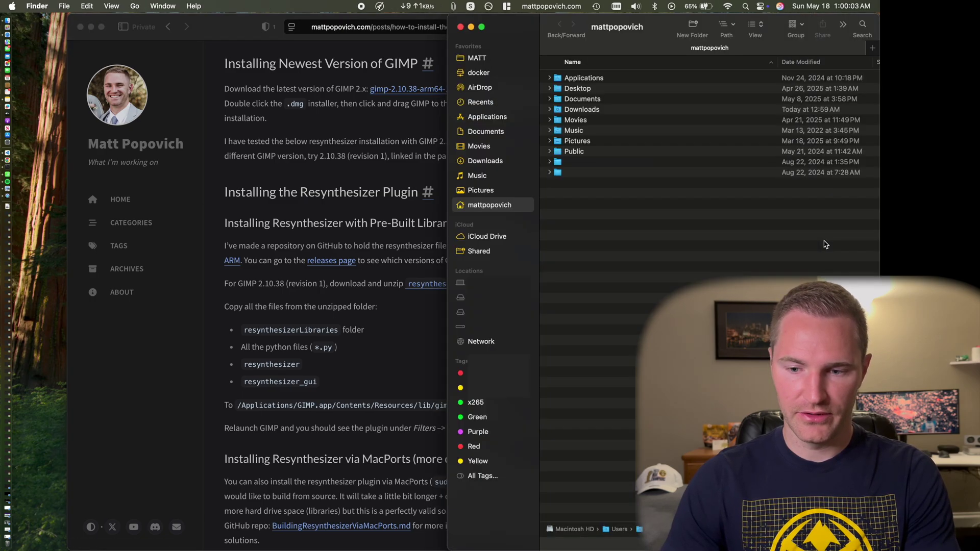
double_click(600, 110)
click(661, 79)
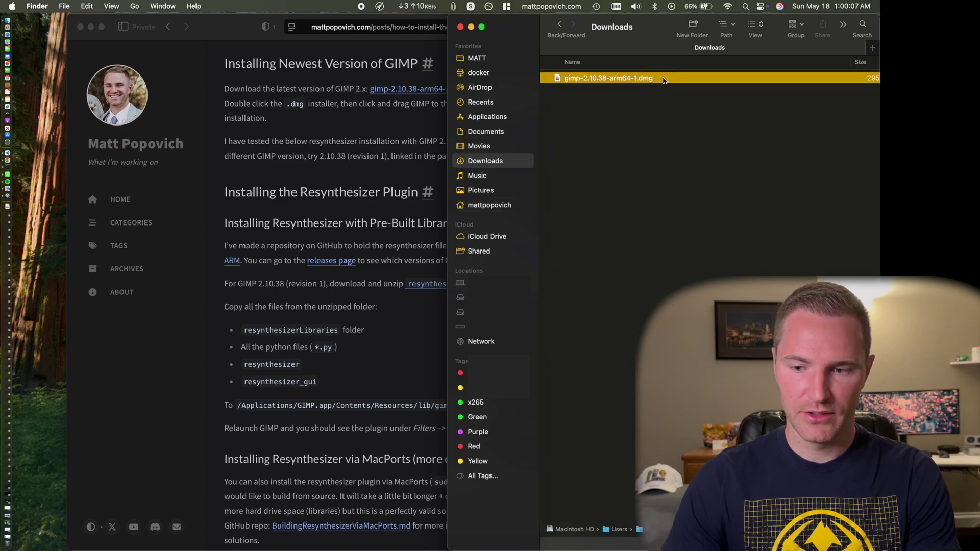
double_click(664, 80)
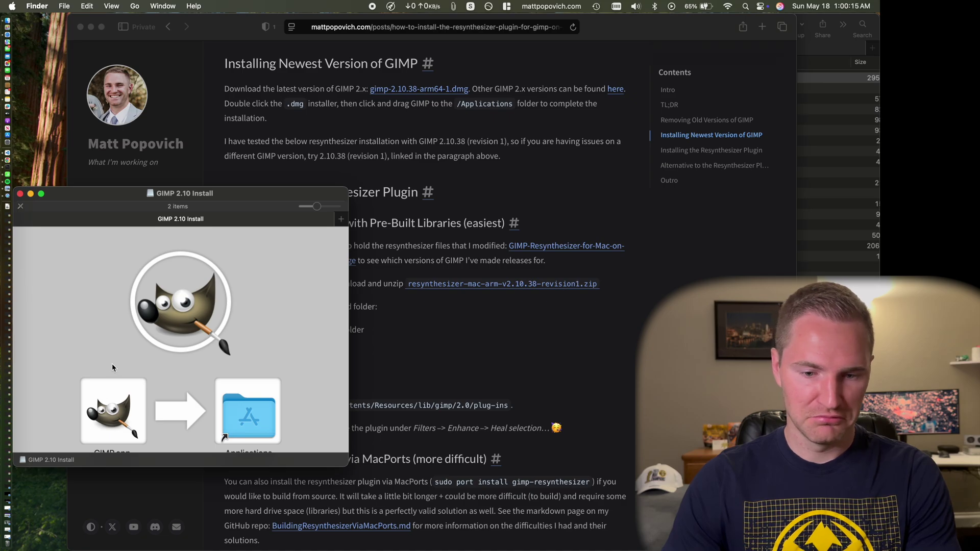
Copy GIMP.app from the GIMP 2.10 Install image into the Applications folder
scroll(113, 364, down, 2)
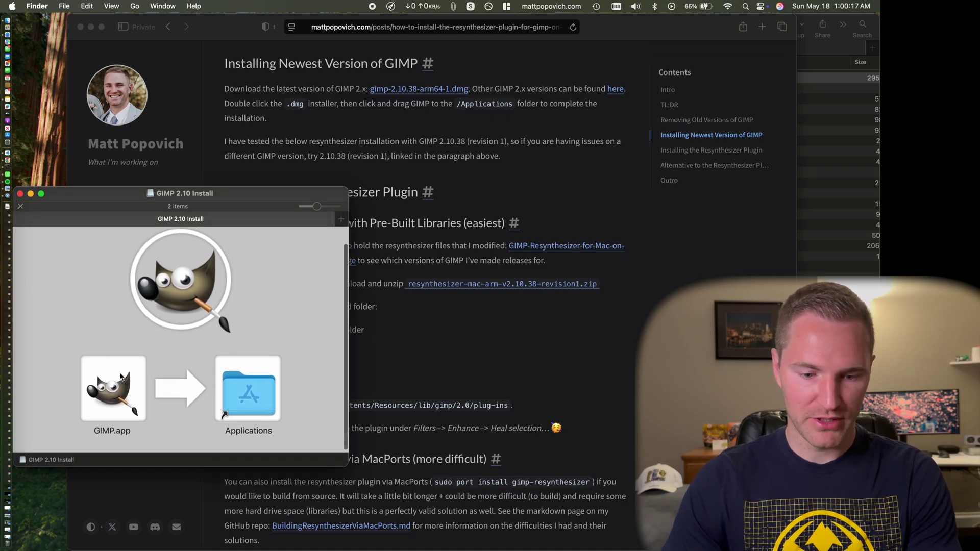
drag(106, 391, 251, 396)
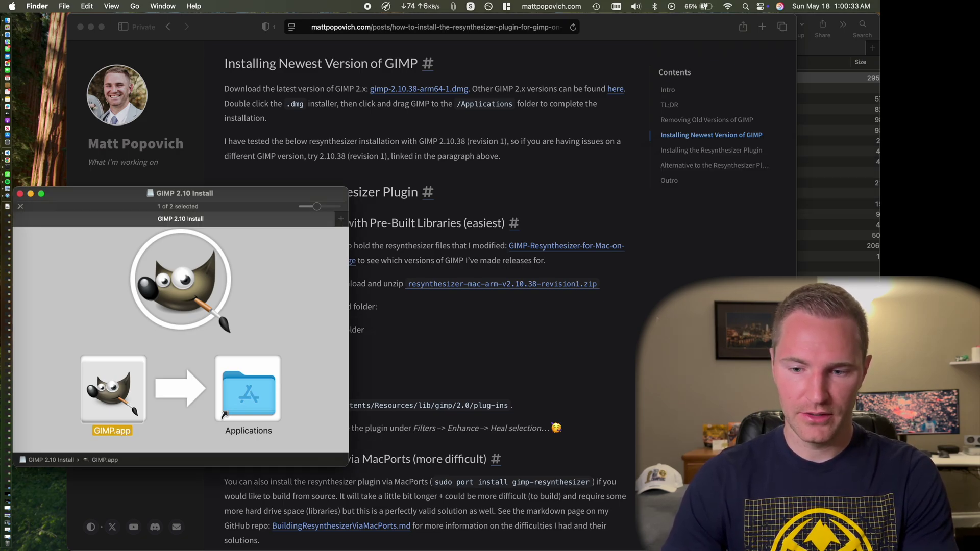
click(613, 330)
scroll(594, 337, down, 5)
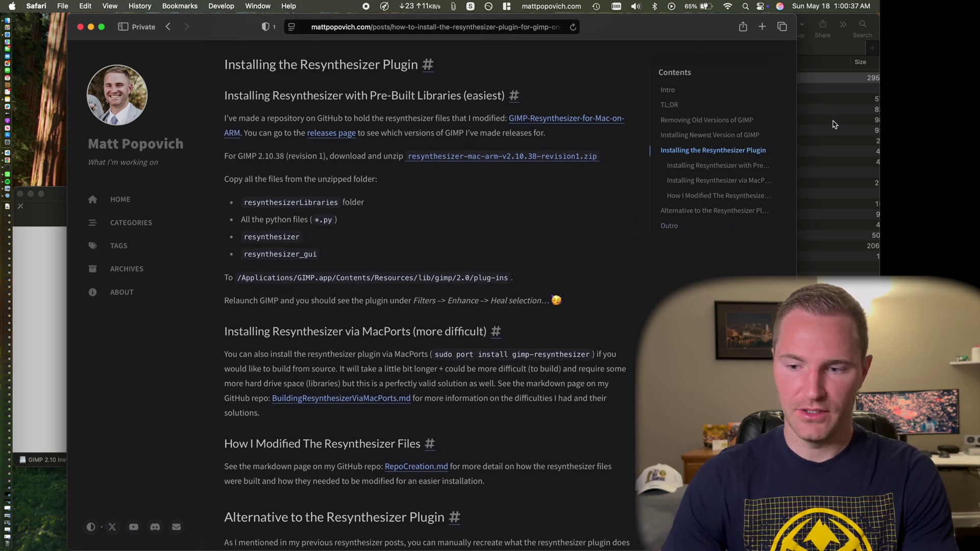
Launch GIMP.app from Applications with Cmd+O, confirming the Gatekeeper warning to open it
click(837, 153)
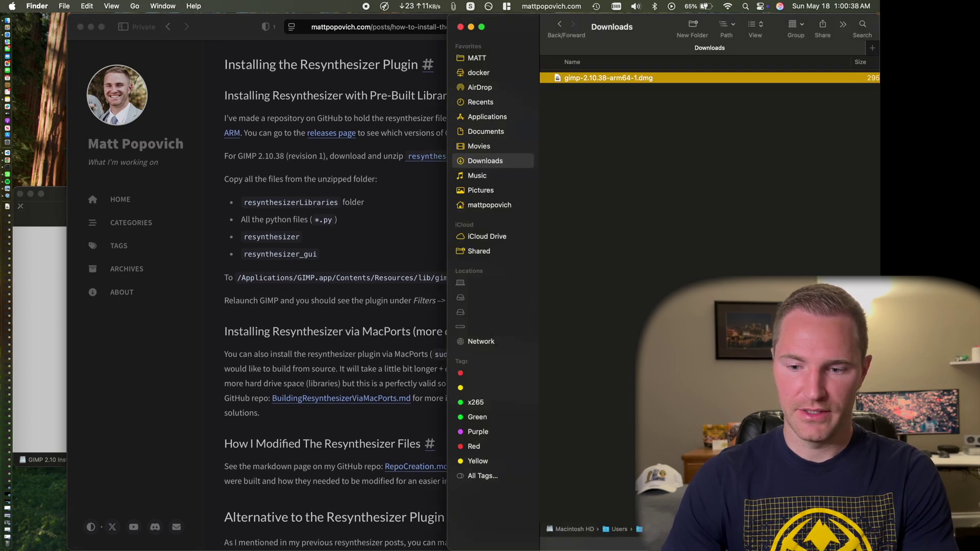
click(482, 118)
text(gimp)
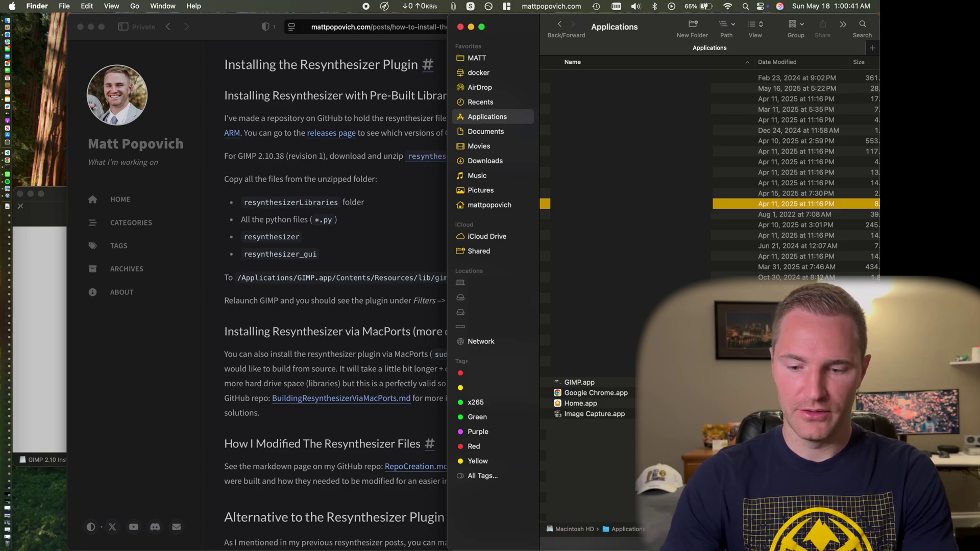
key(Down)
key(Up)
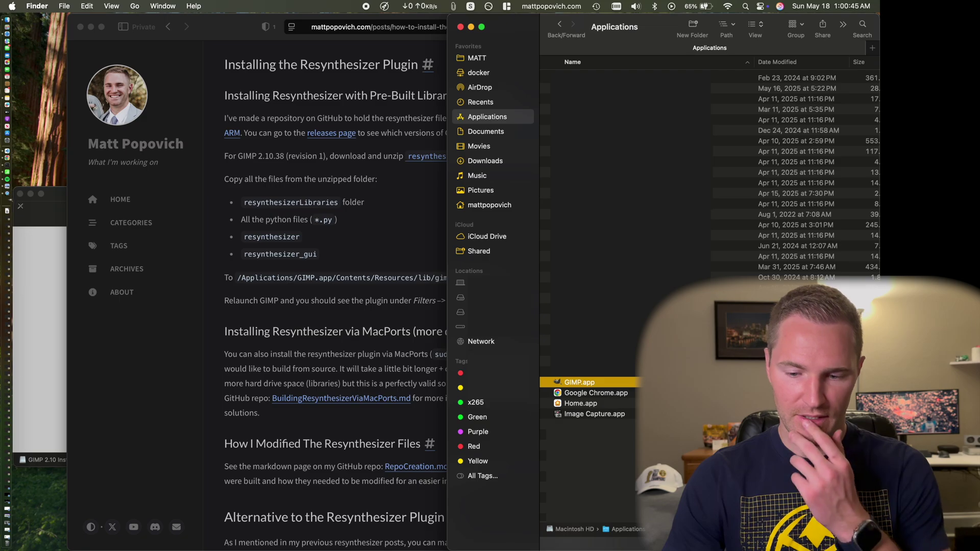
key(super+o)
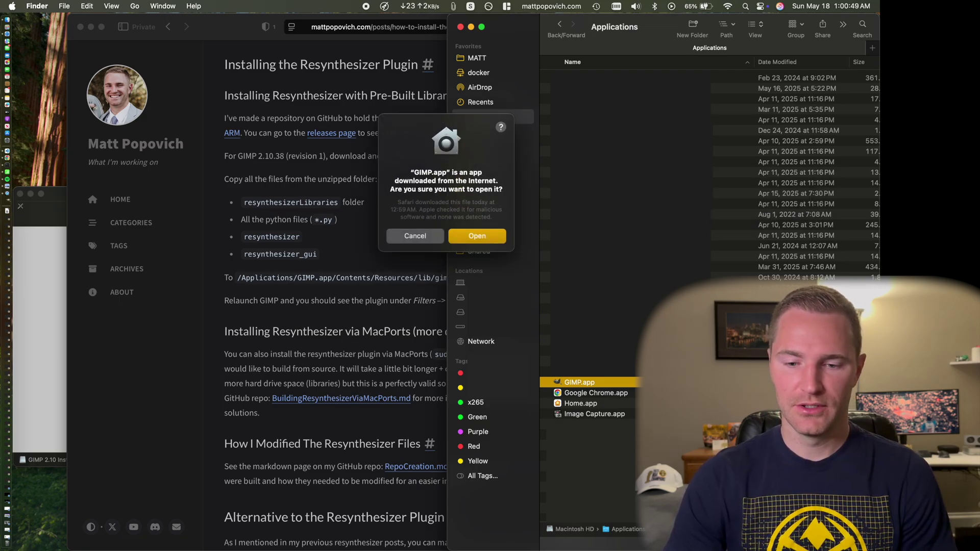
click(480, 236)
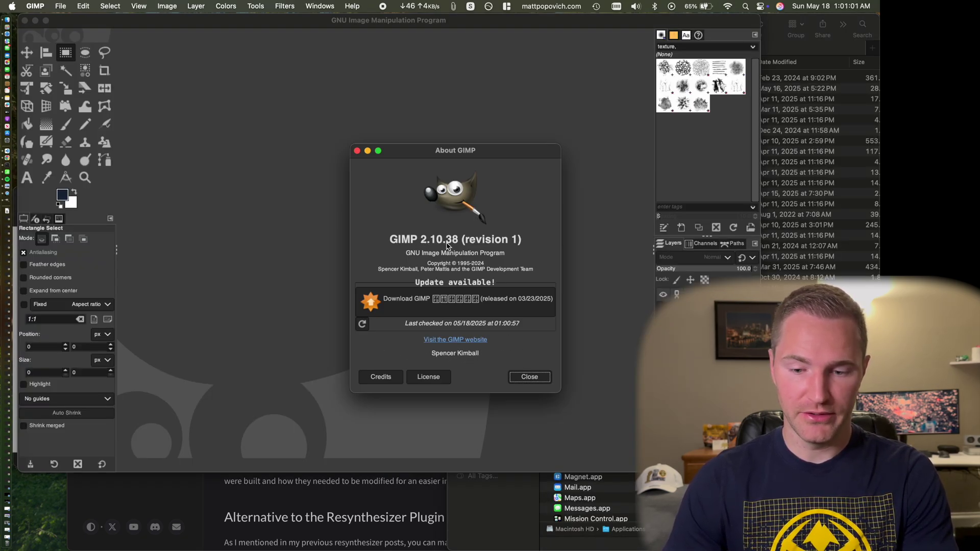
Close the About GIMP window and check Filters > Enhance for a Heal selection entry
click(541, 380)
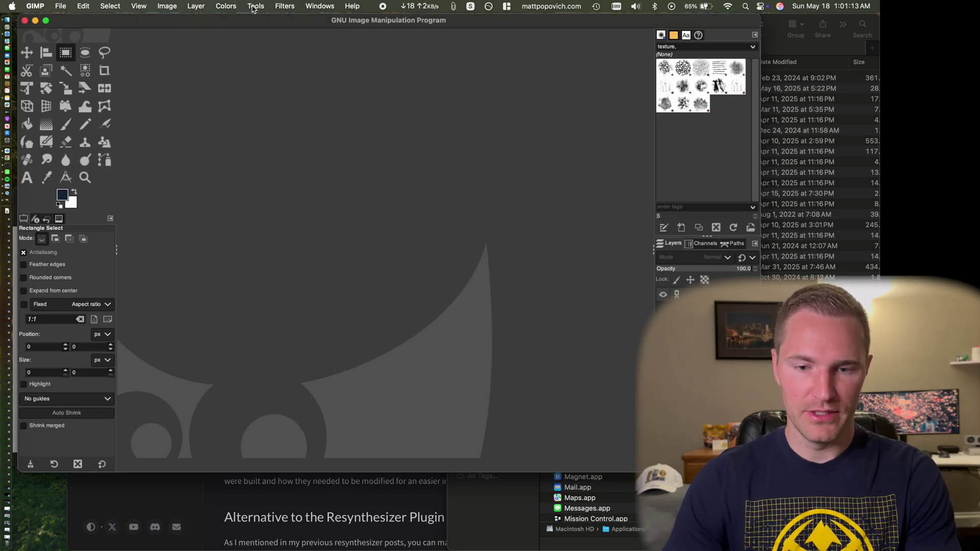
click(254, 6)
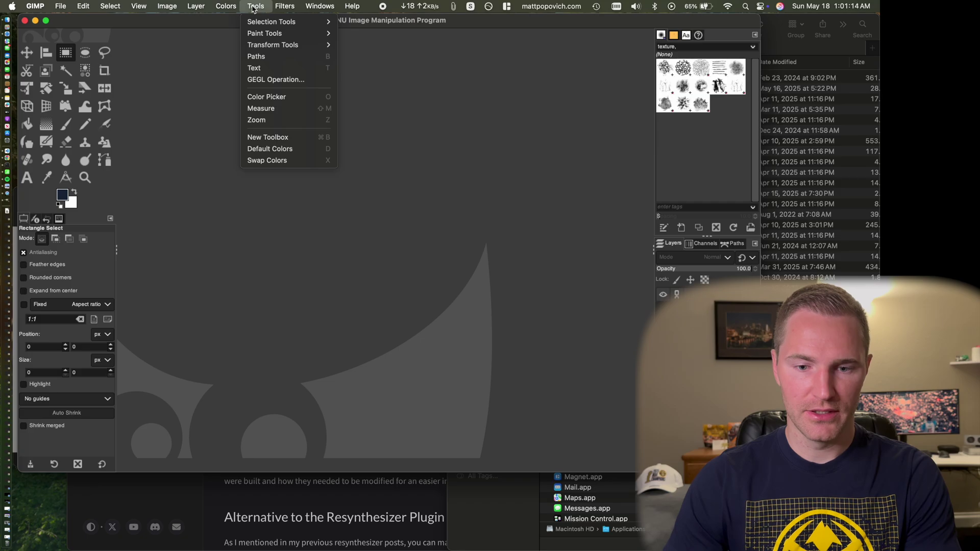
mouse_move(284, 6)
mouse_move(308, 76)
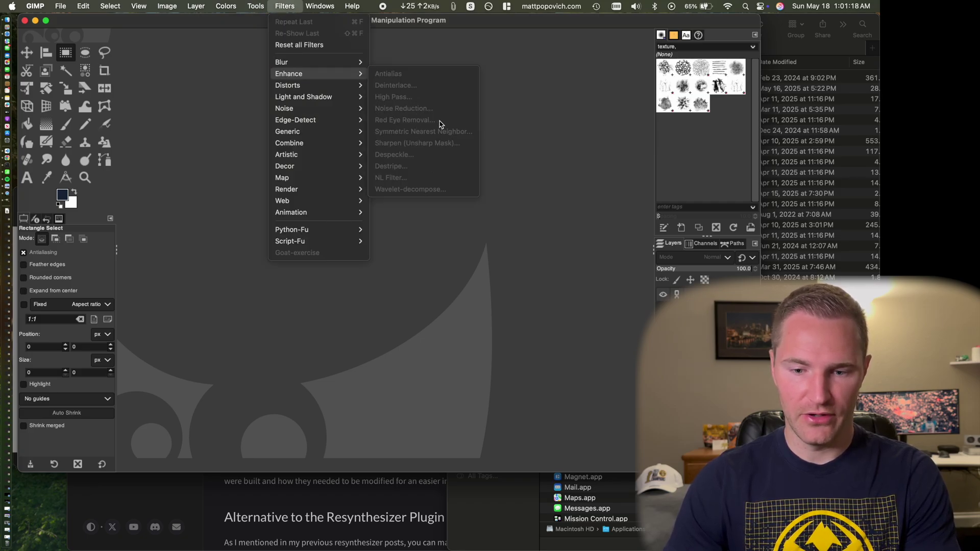
click(451, 262)
Quit GIMP from the GIMP menu
click(299, 166)
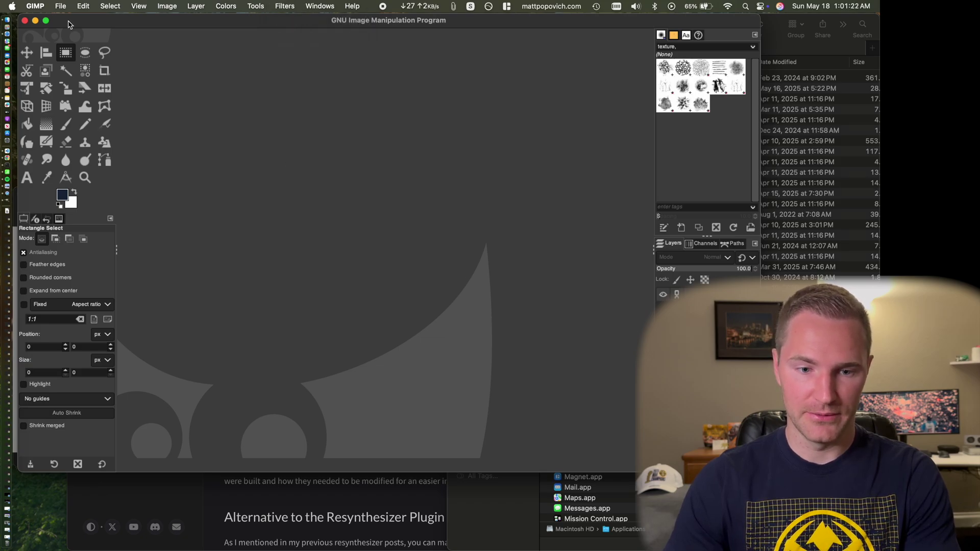
click(35, 6)
click(65, 155)
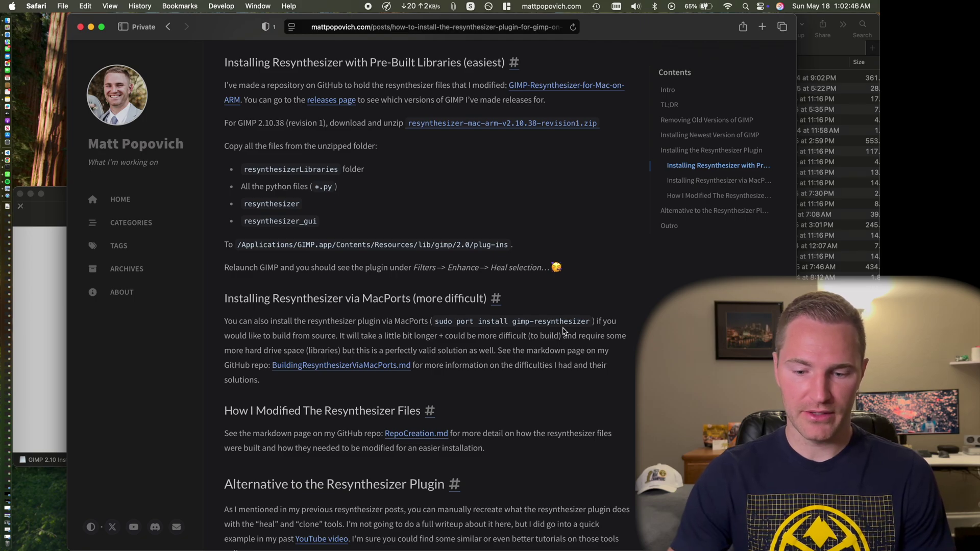
Open the BuildingResynthesizerViaMacPorts.md guide in a new tab and read it on GitHub
scroll(499, 358, down, 4)
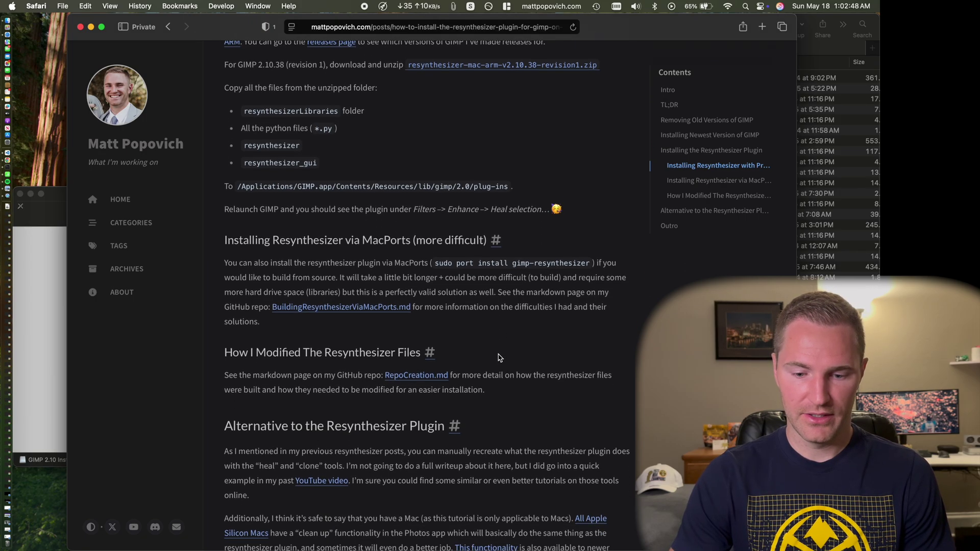
scroll(499, 357, up, 4)
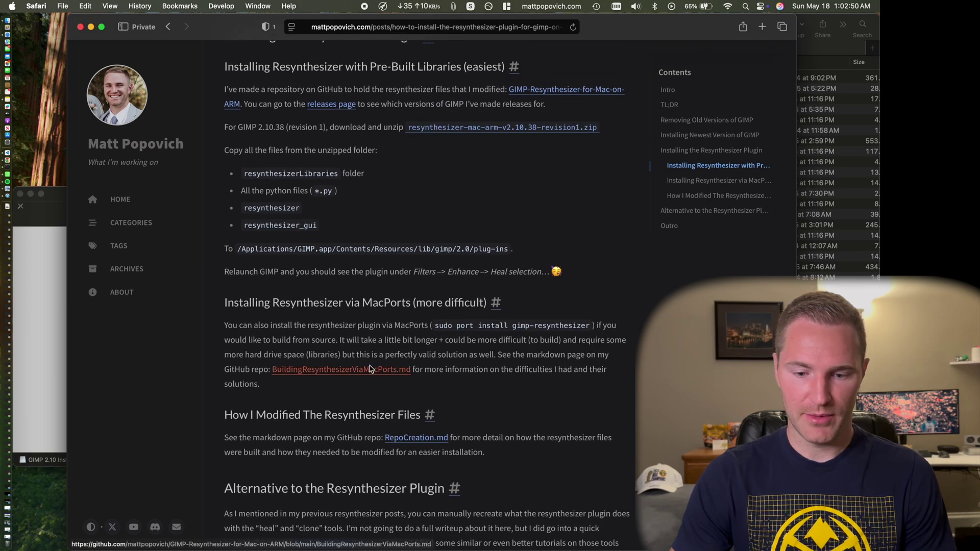
super+click(367, 369)
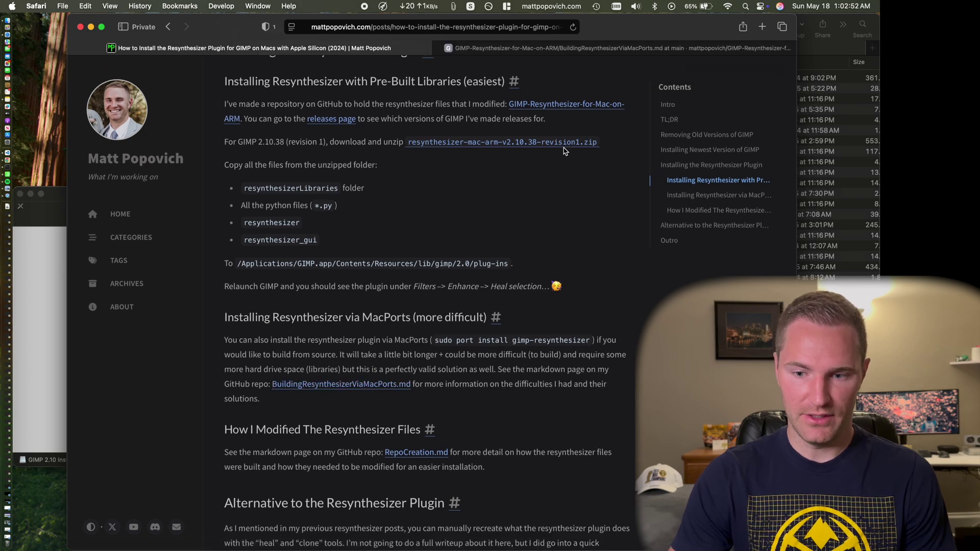
click(581, 49)
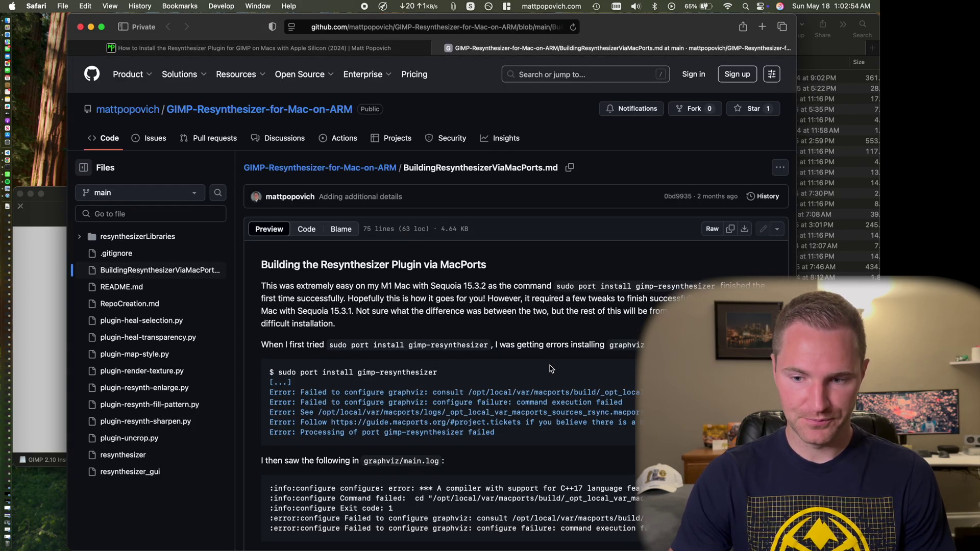
drag(607, 35, 571, 33)
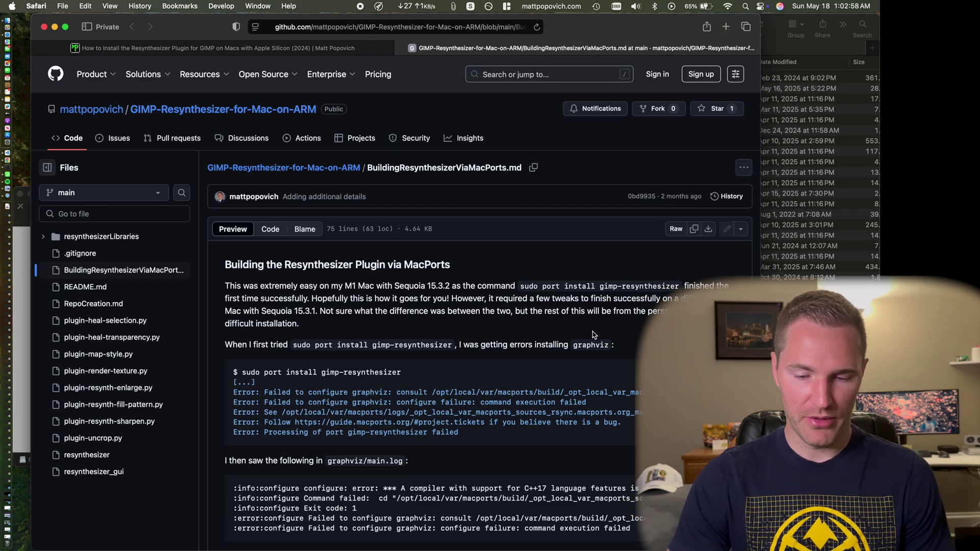
scroll(594, 334, down, 5)
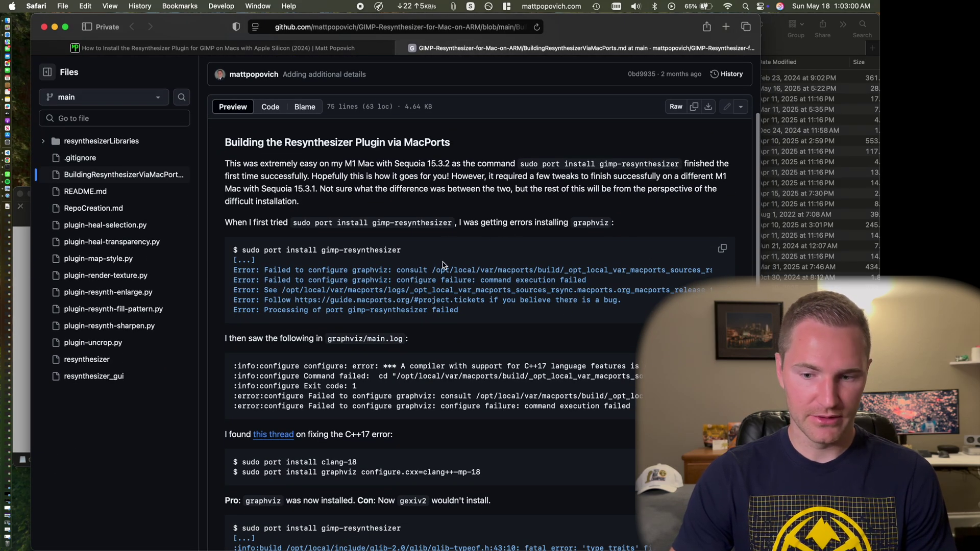
scroll(443, 265, down, 15)
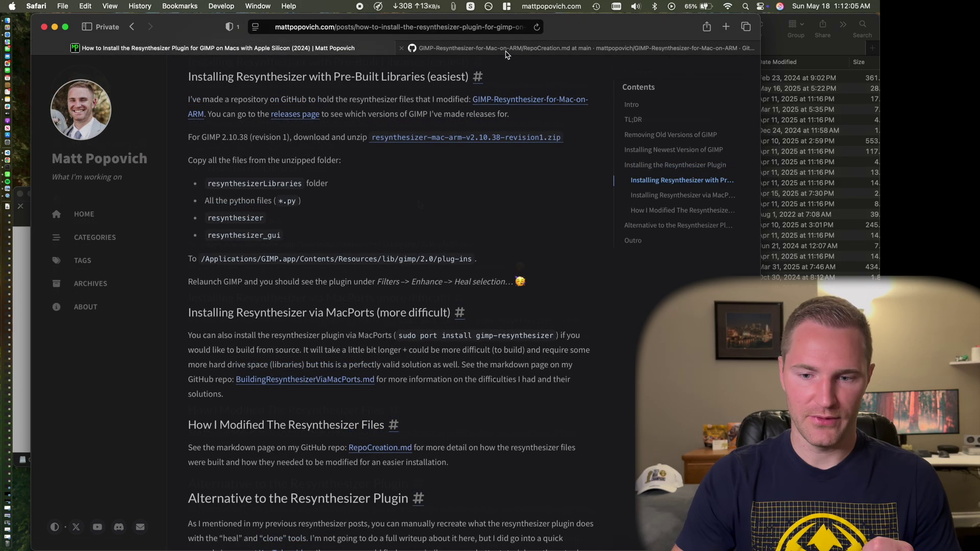
Read through the RepoCreation.md page and close its tab
click(508, 51)
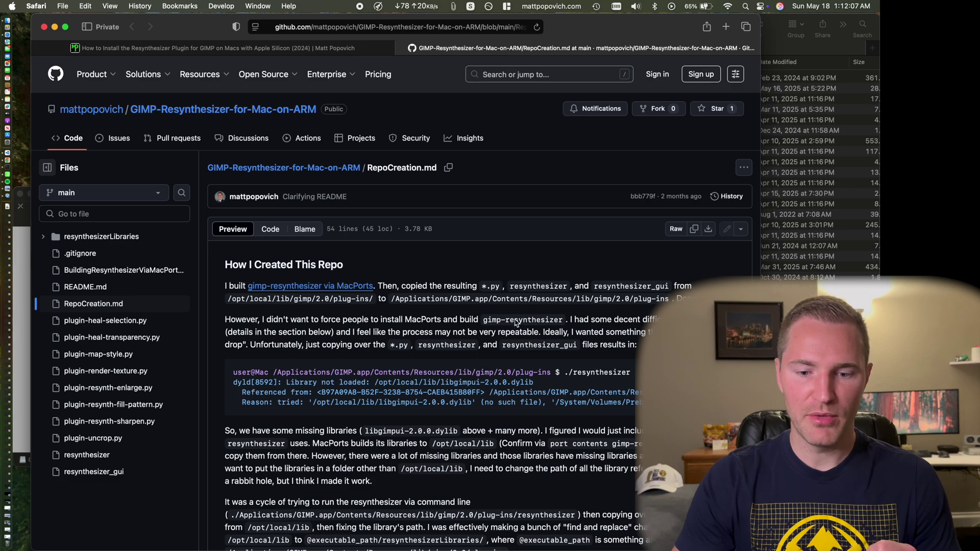
scroll(580, 316, down, 5)
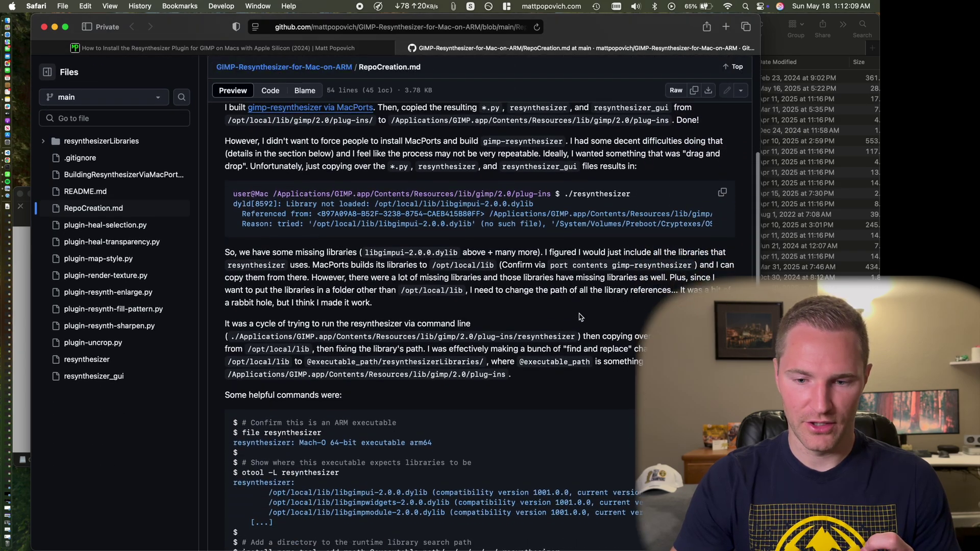
scroll(570, 364, down, 2)
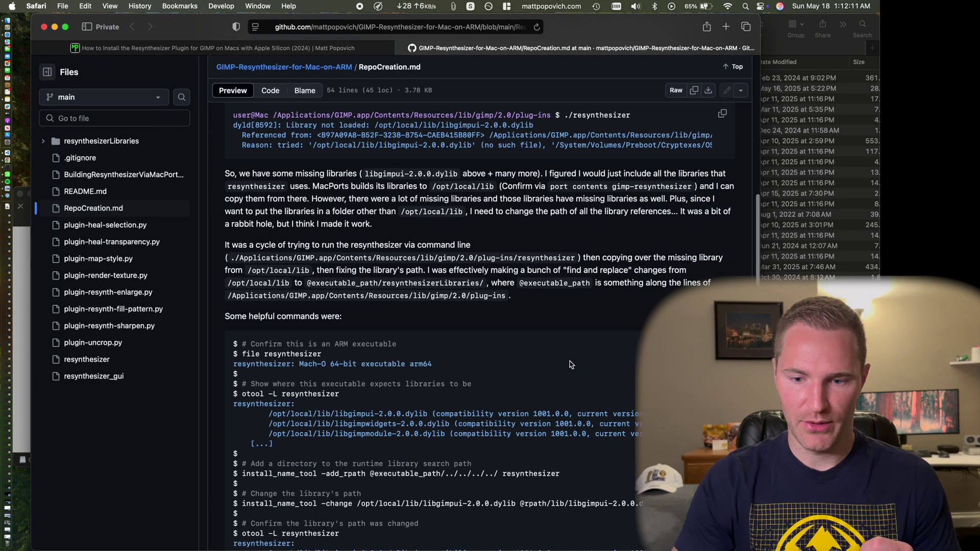
scroll(570, 365, down, 5)
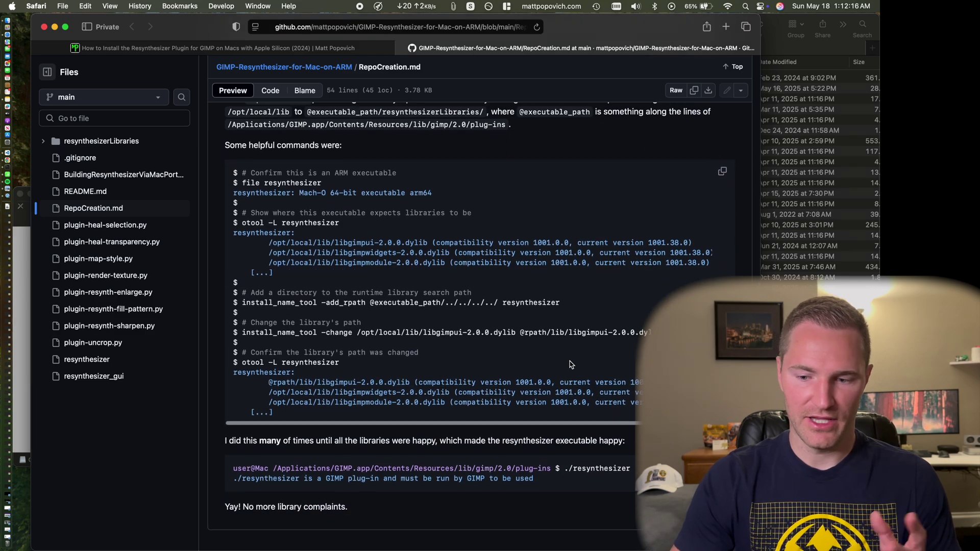
scroll(571, 364, up, 15)
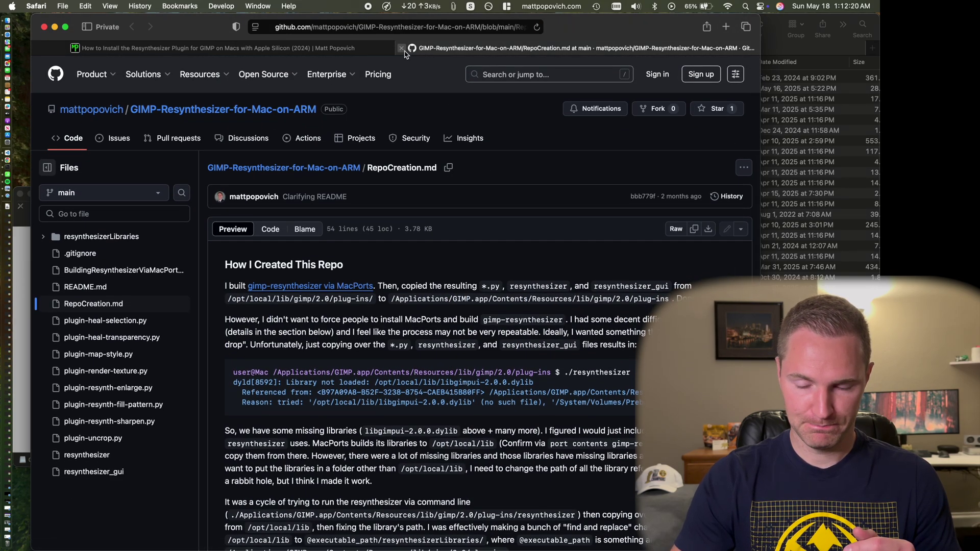
click(402, 47)
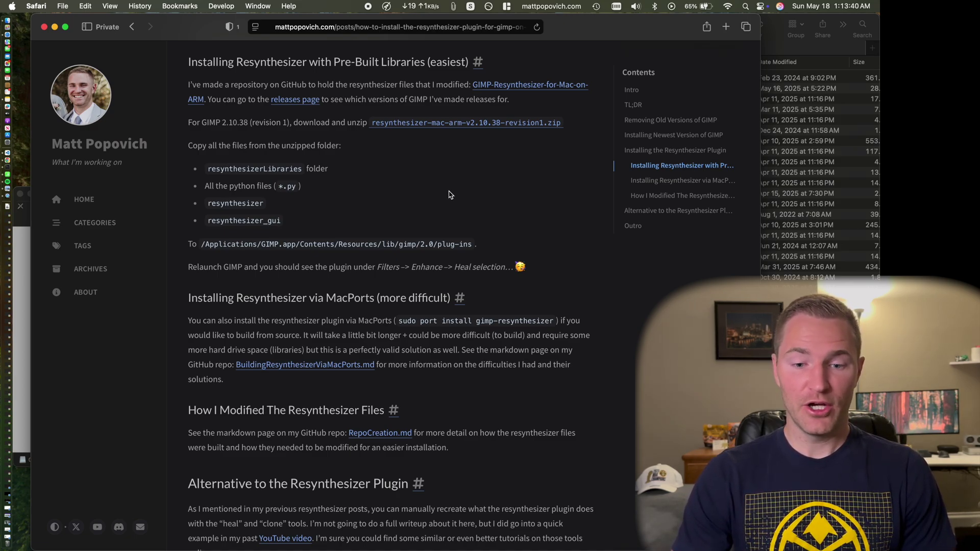
Open the GIMP-Resynthesizer-for-Mac-on-ARM repository in a new tab and browse its main page
super+click(503, 82)
click(565, 51)
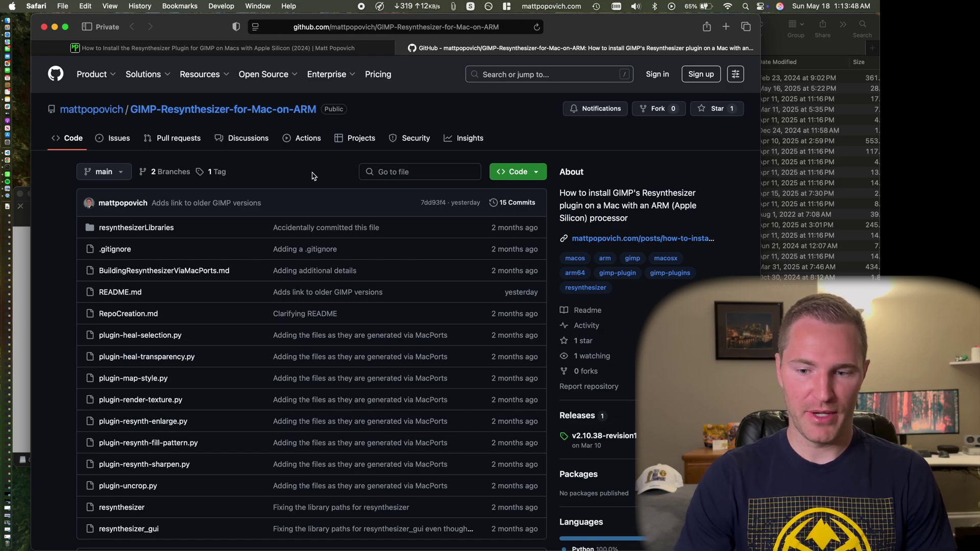
scroll(423, 299, down, 7)
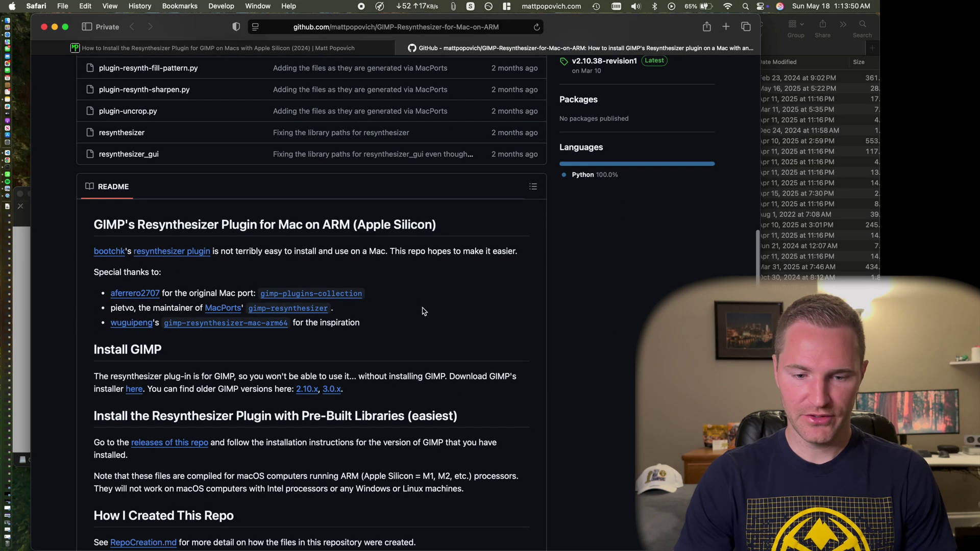
scroll(423, 312, down, 3)
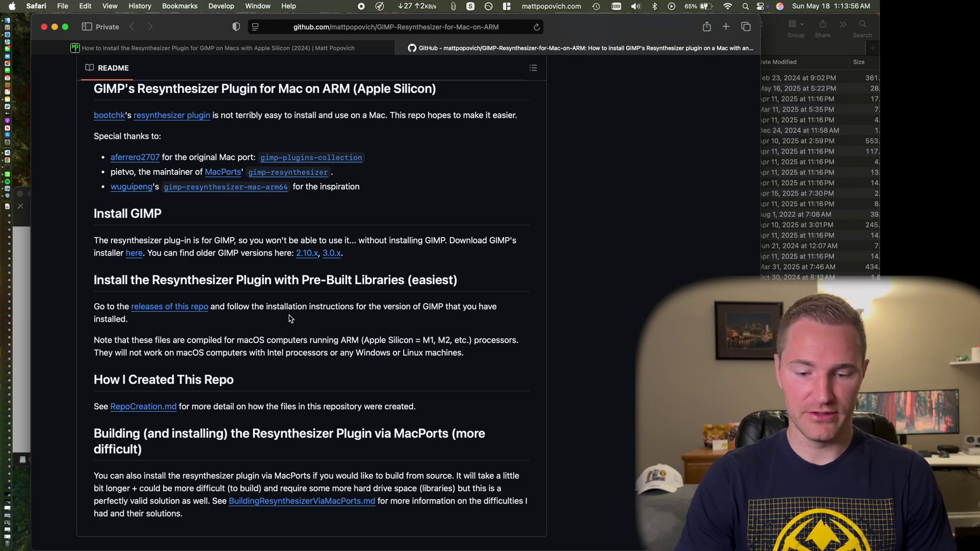
scroll(289, 319, down, 1)
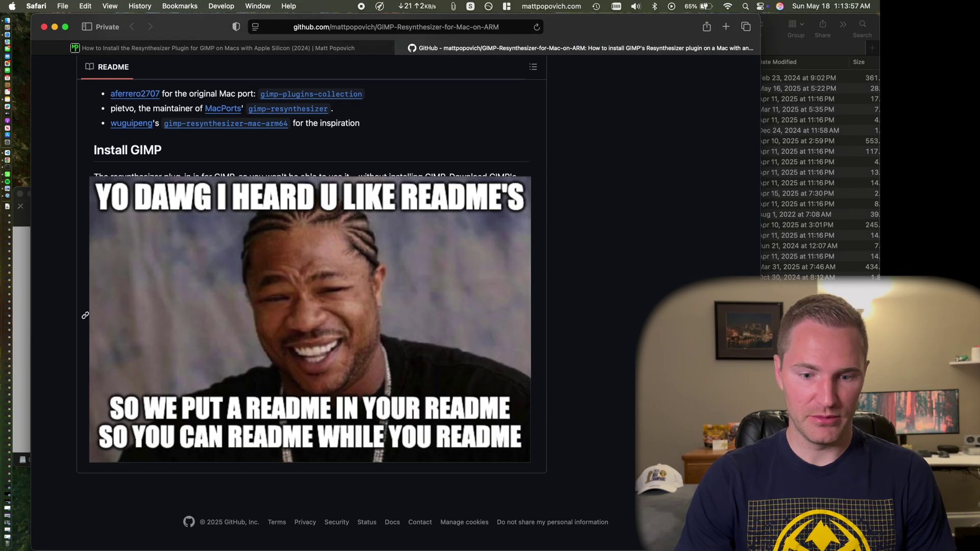
scroll(289, 319, up, 4)
scroll(311, 306, up, 2)
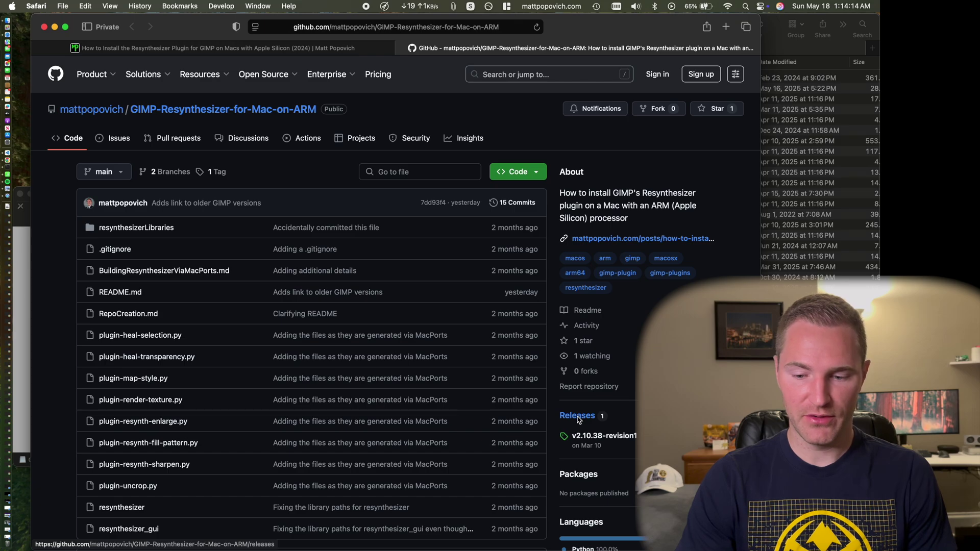
Download resynthesizer-mac-arm-v2.10.38-revision1.zip from the v2.10.38-revision1 release and view it in Downloads
click(578, 418)
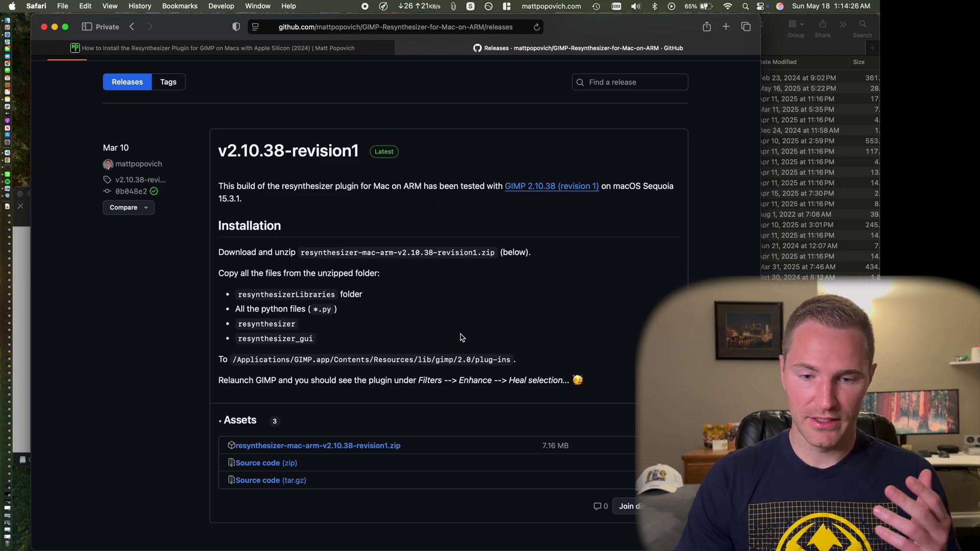
scroll(440, 311, up, 4)
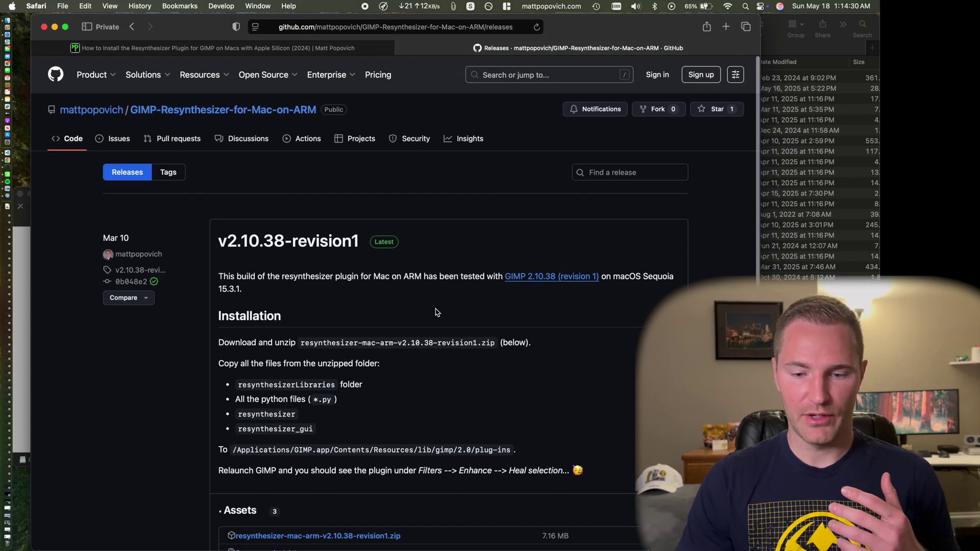
scroll(437, 312, down, 5)
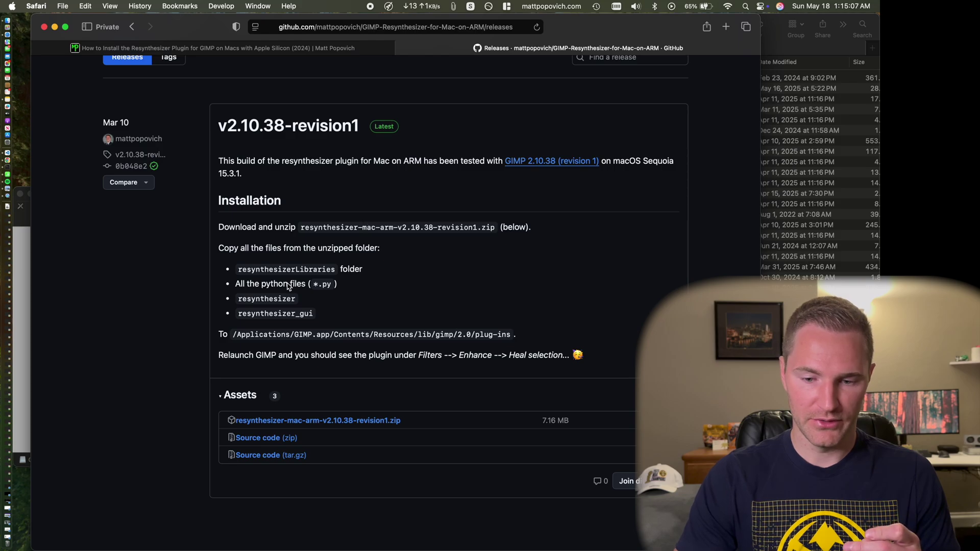
click(366, 421)
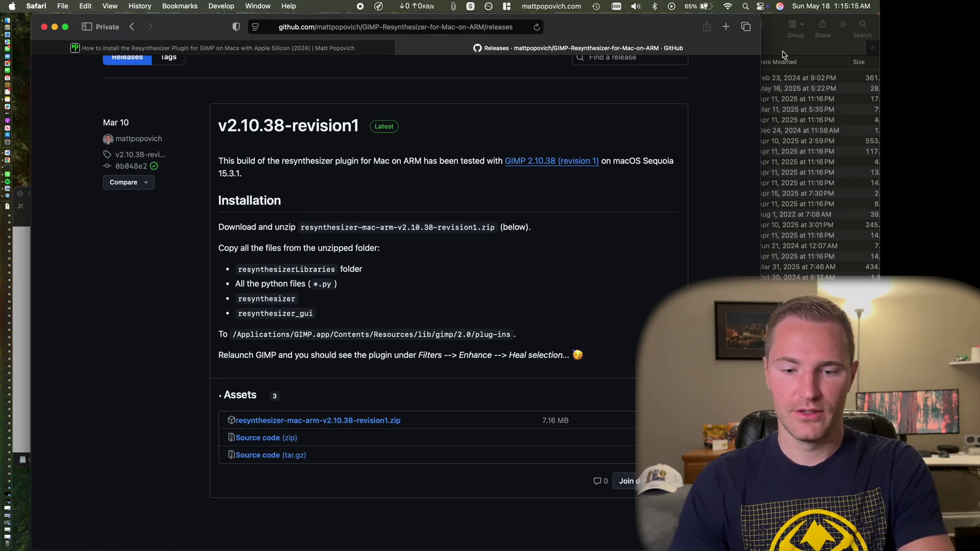
triple_click(306, 248)
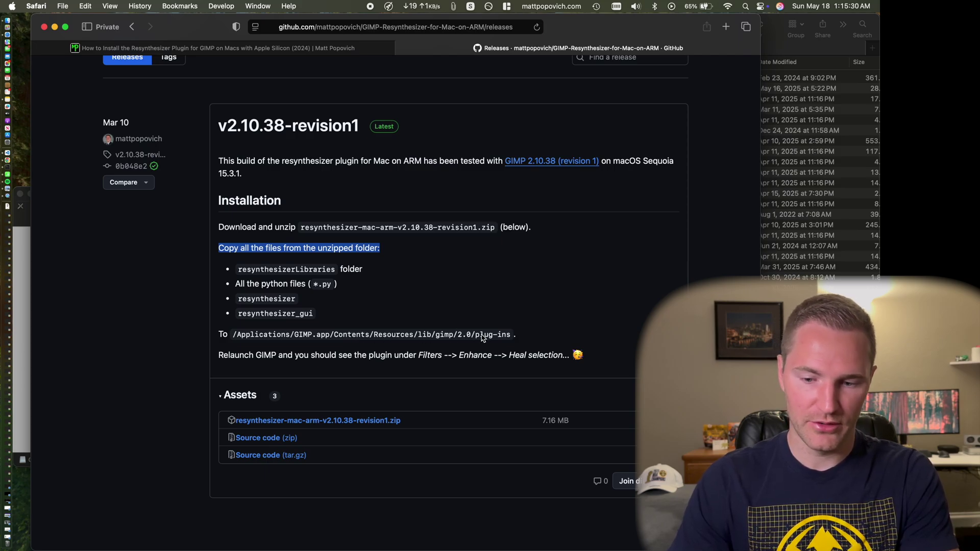
click(482, 161)
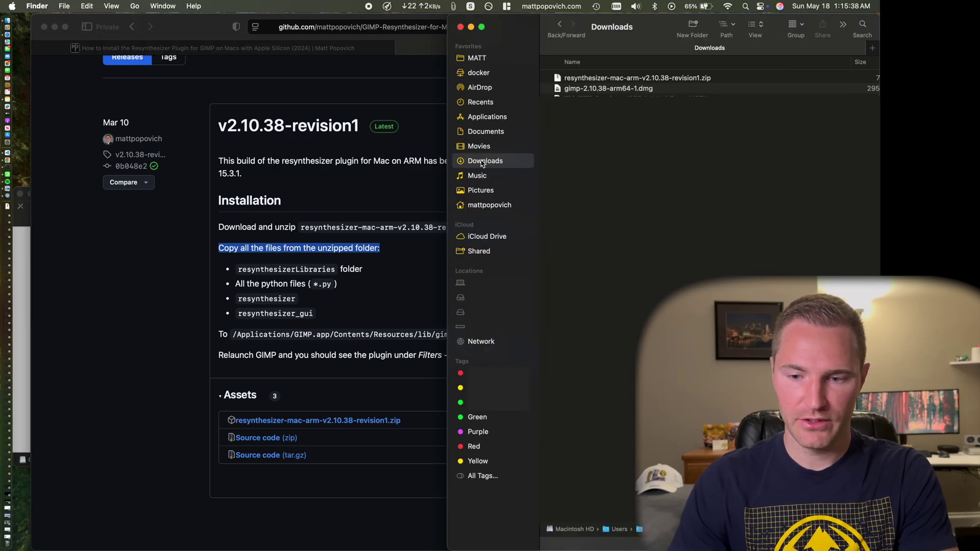
Unzip the resynthesizer archive and open the extracted resynthesizer folder
double_click(660, 79)
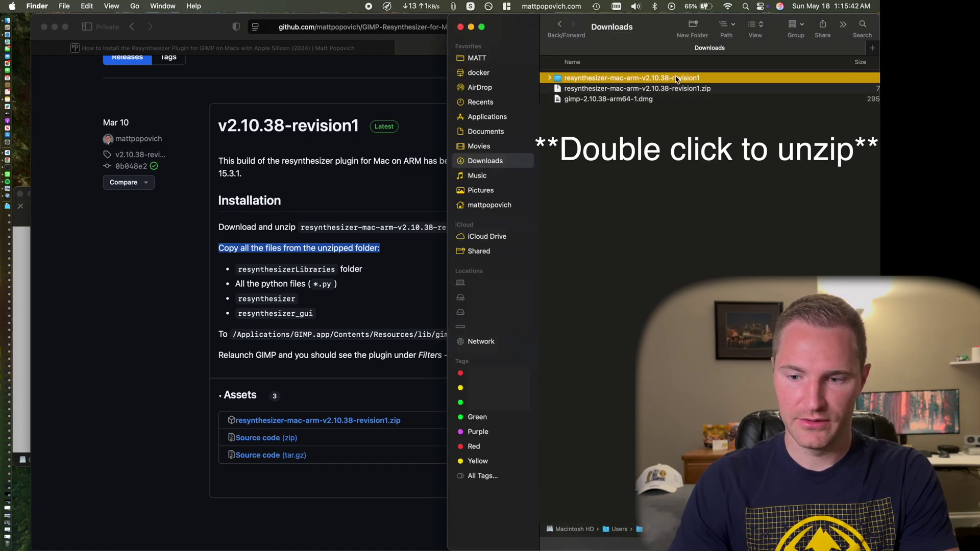
double_click(676, 79)
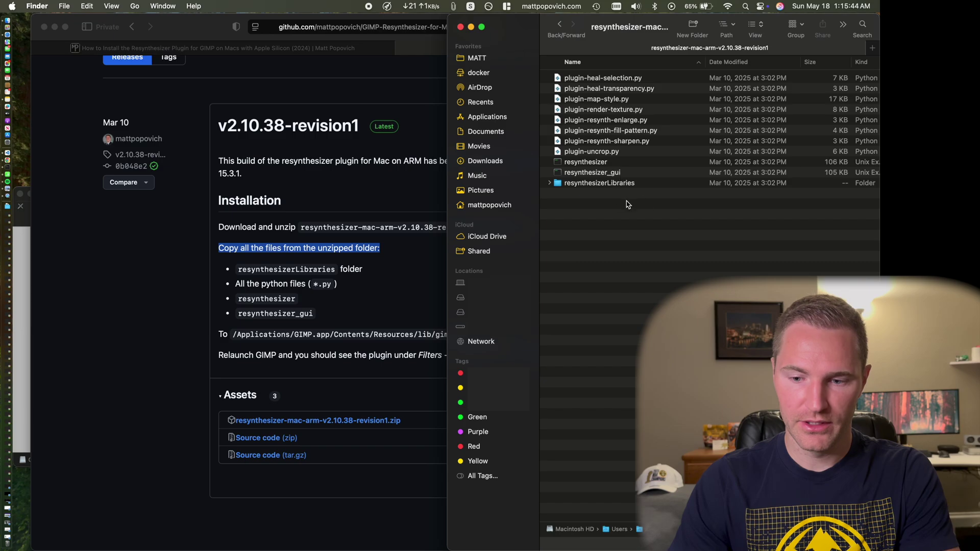
click(381, 308)
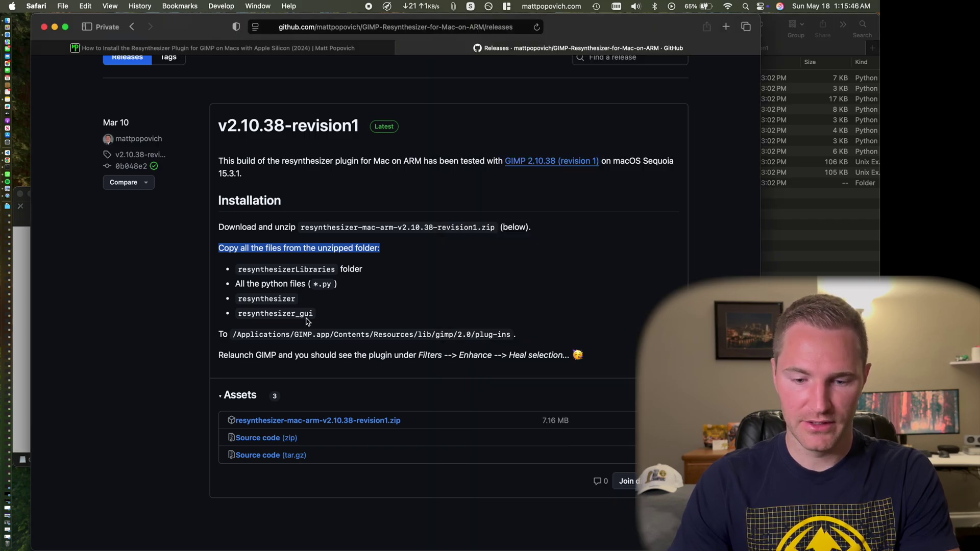
drag(234, 337, 238, 337)
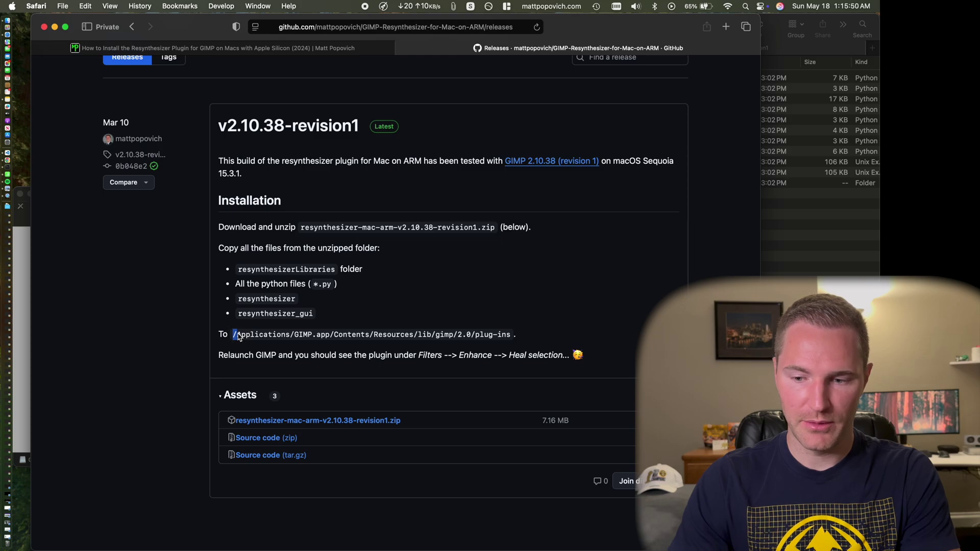
Open a new Finder tab and clear the old path from the Go to Folder prompt
click(799, 233)
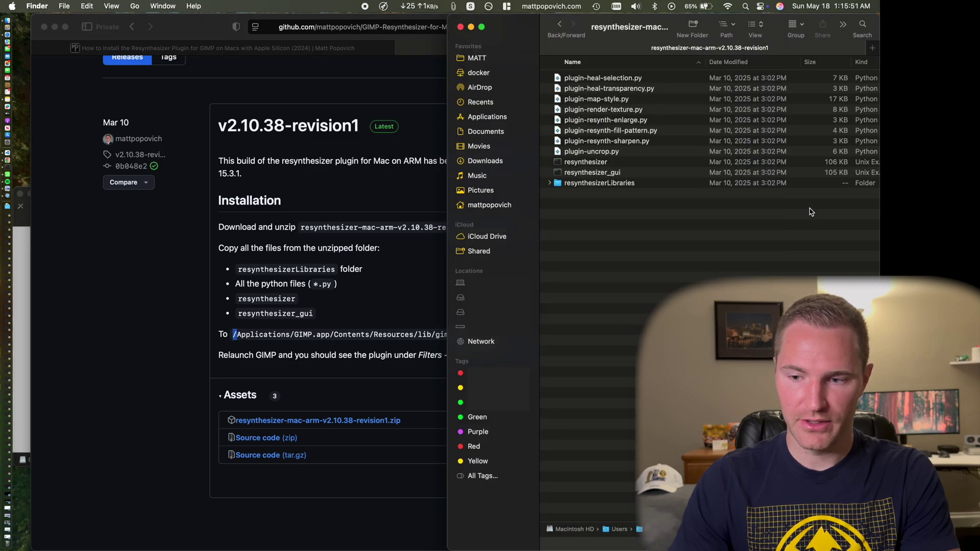
click(872, 47)
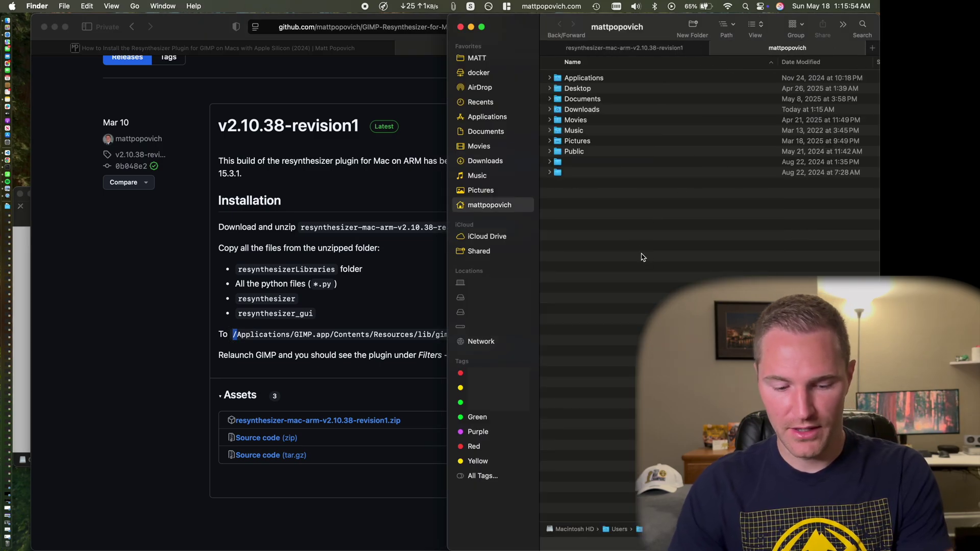
key(super+shift+g)
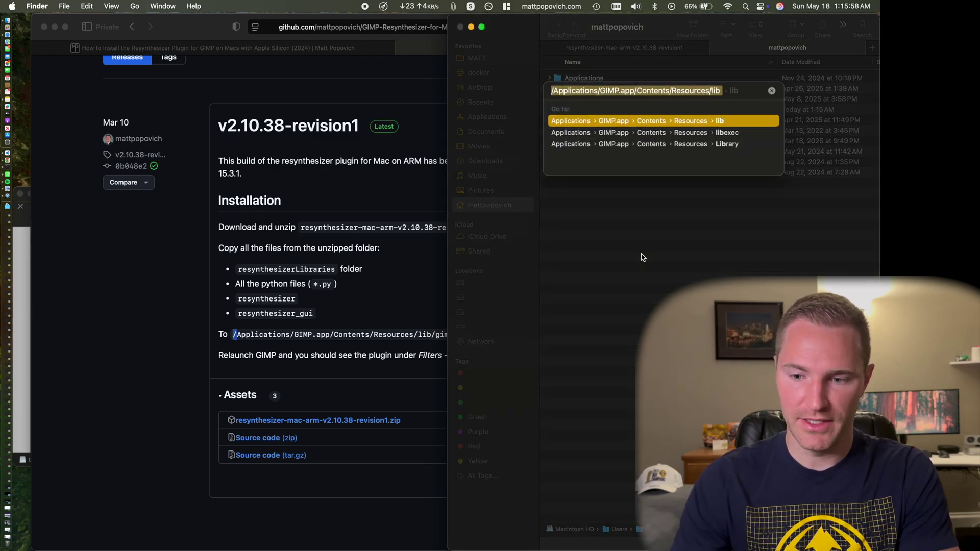
key(BackSpace)
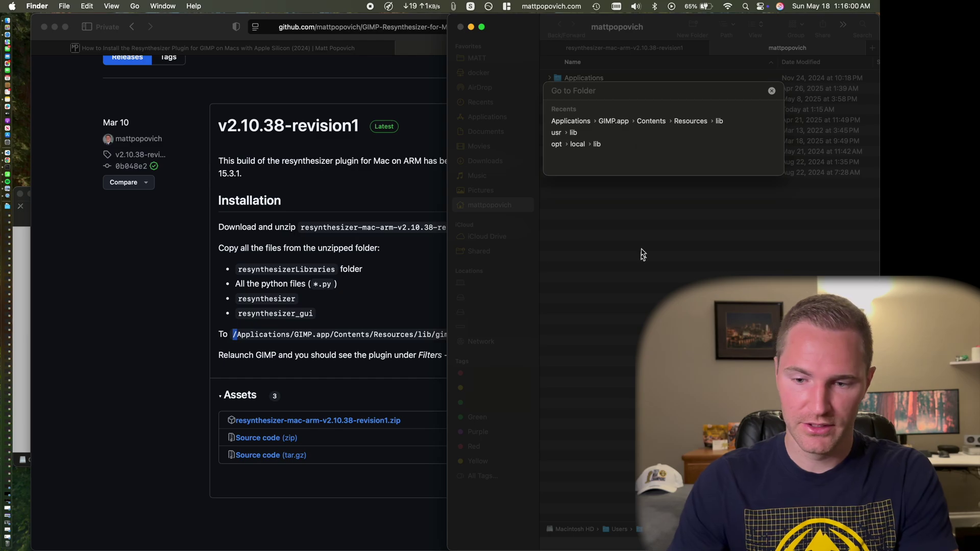
click(235, 339)
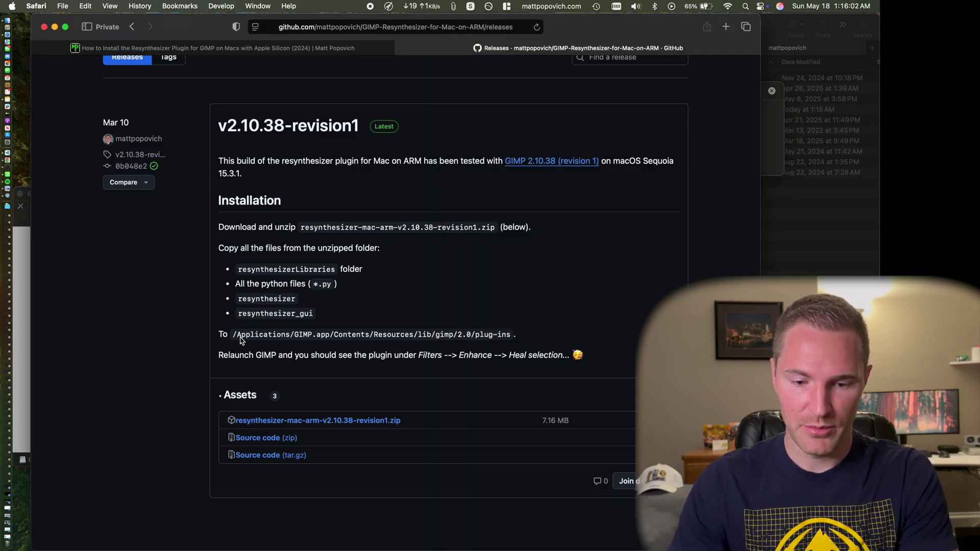
Copy the /Applications/GIMP.app/Contents/Resources/lib/gimp/2.0/plug-ins path from the release notes
drag(233, 335, 512, 337)
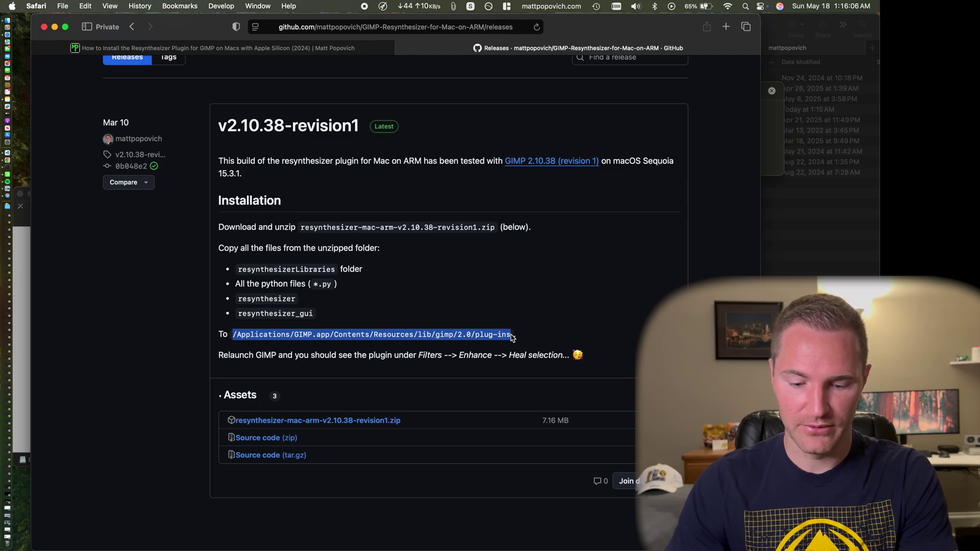
right_click(483, 335)
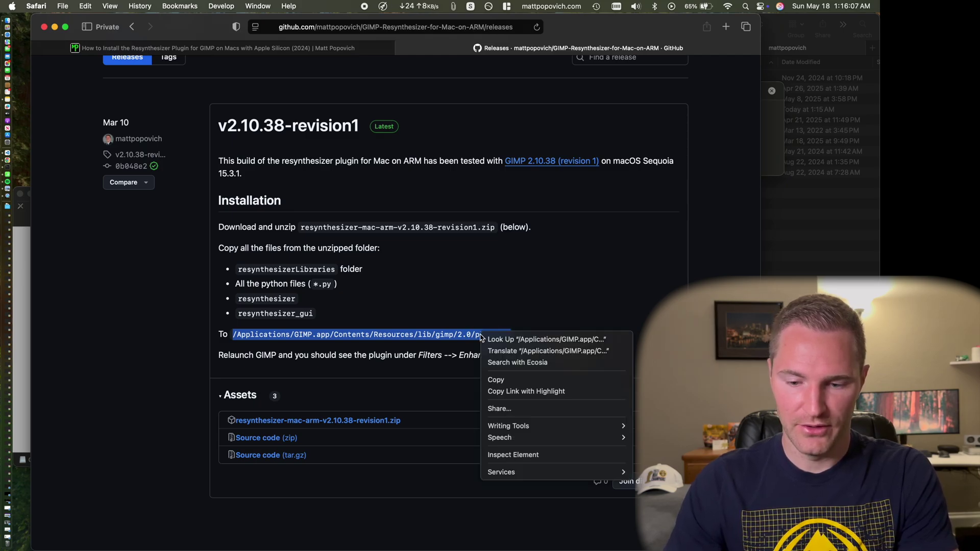
click(517, 378)
Go to GIMP's plug-ins folder in Finder by pasting the copied path into Go to Folder
click(783, 156)
key(super+shift+g)
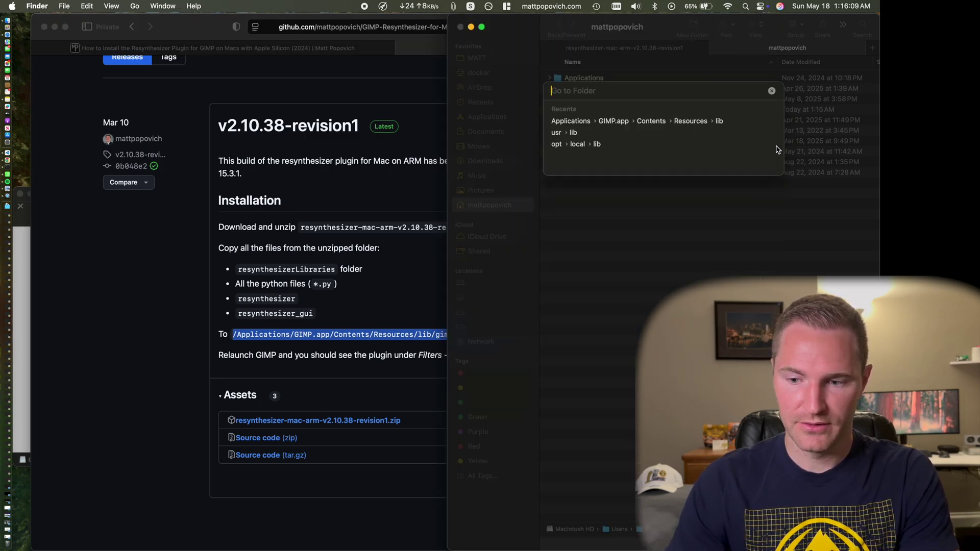
right_click(647, 95)
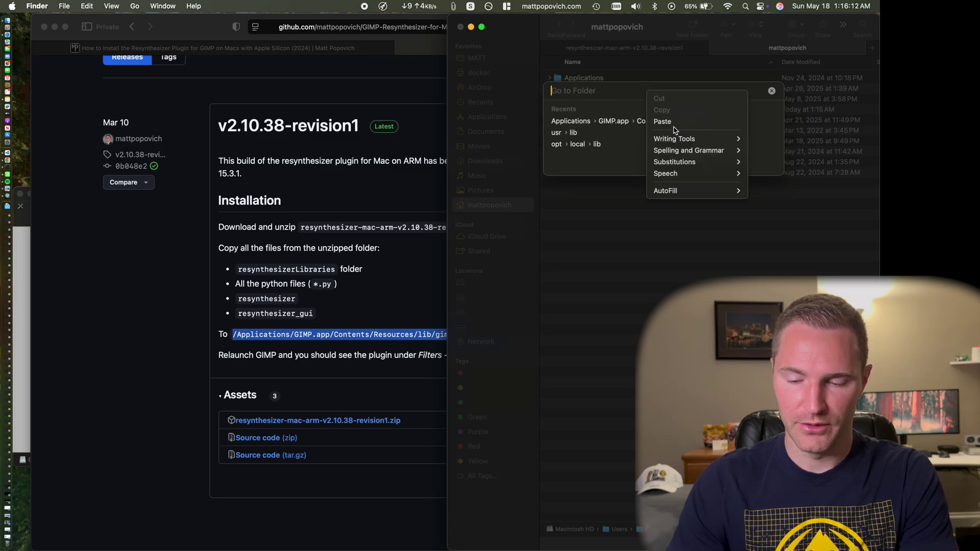
click(675, 126)
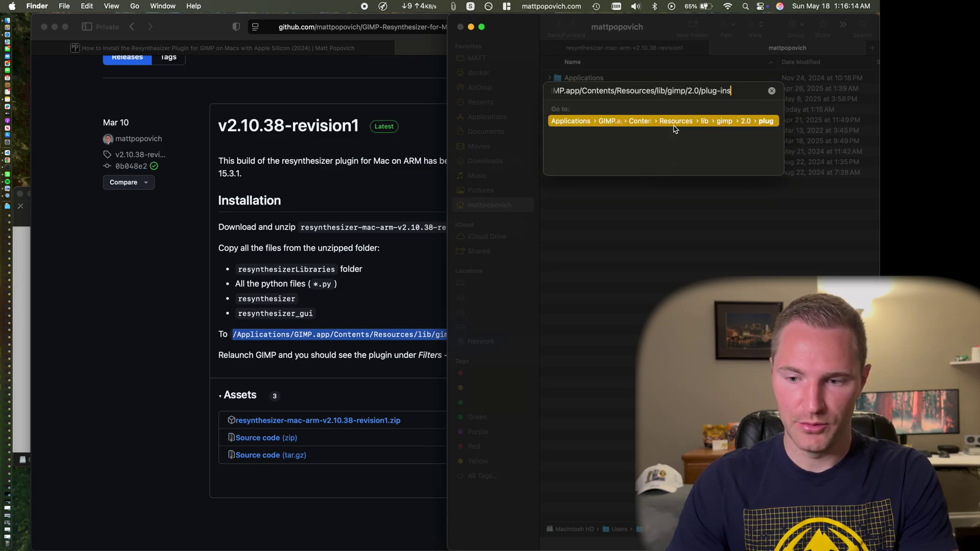
key(Return)
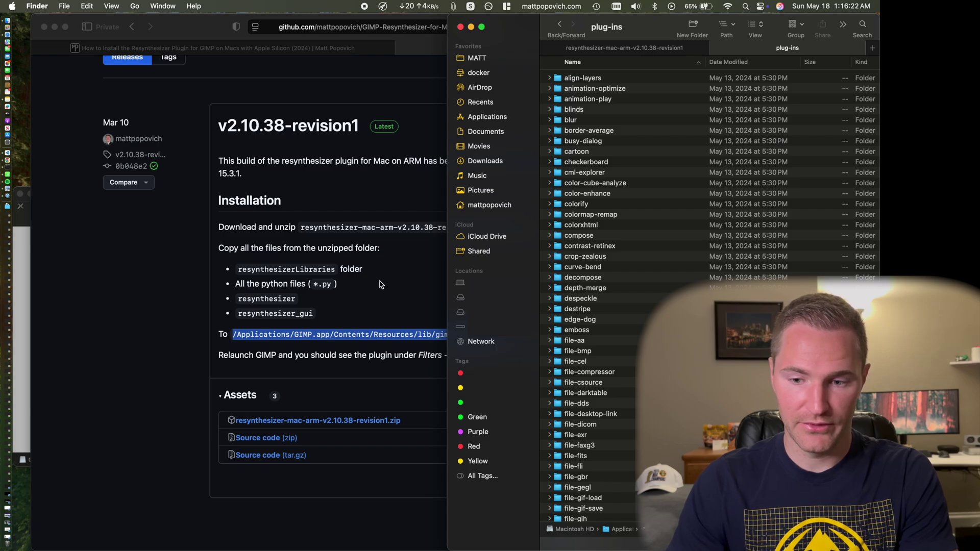
click(658, 49)
Copy all 11 resynthesizer files and folders into GIMP's plug-ins folder
drag(633, 240, 635, 51)
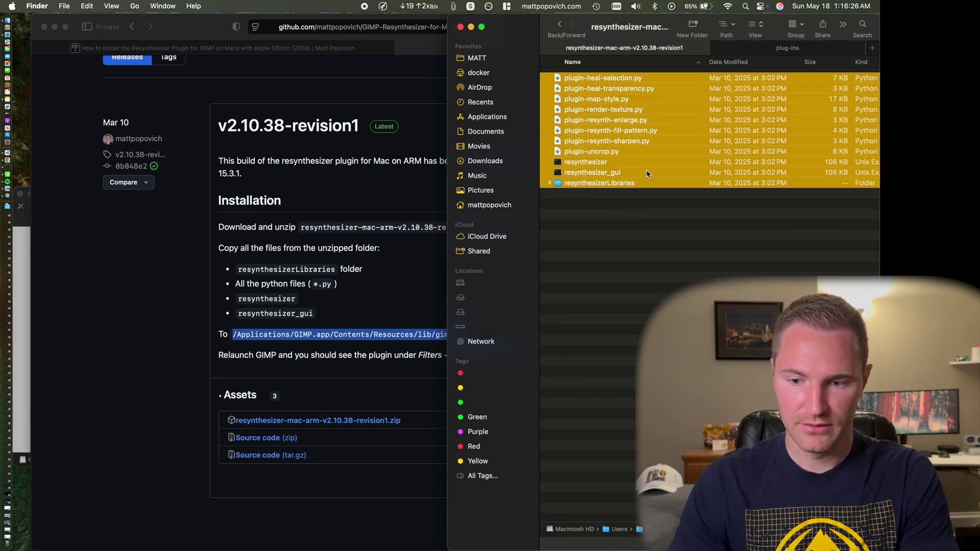
right_click(646, 132)
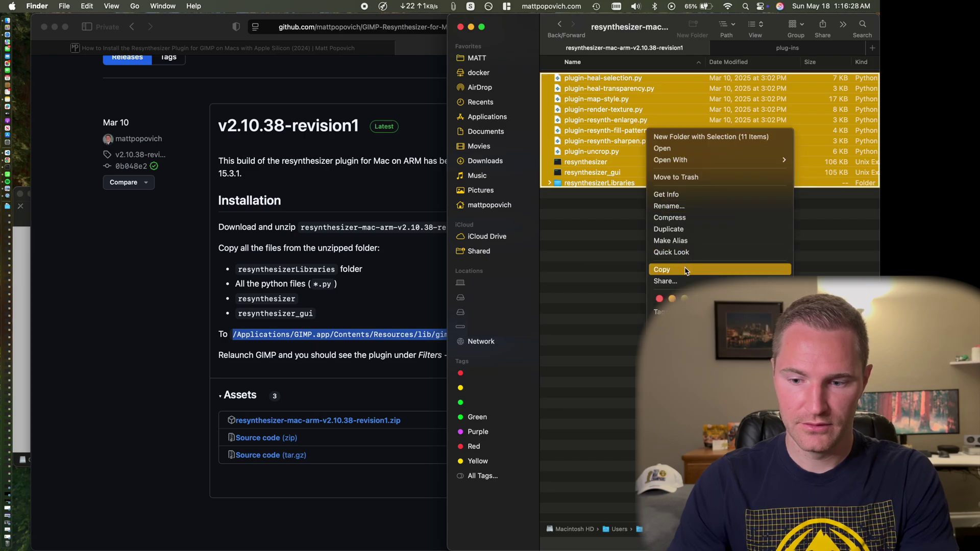
click(664, 270)
click(769, 51)
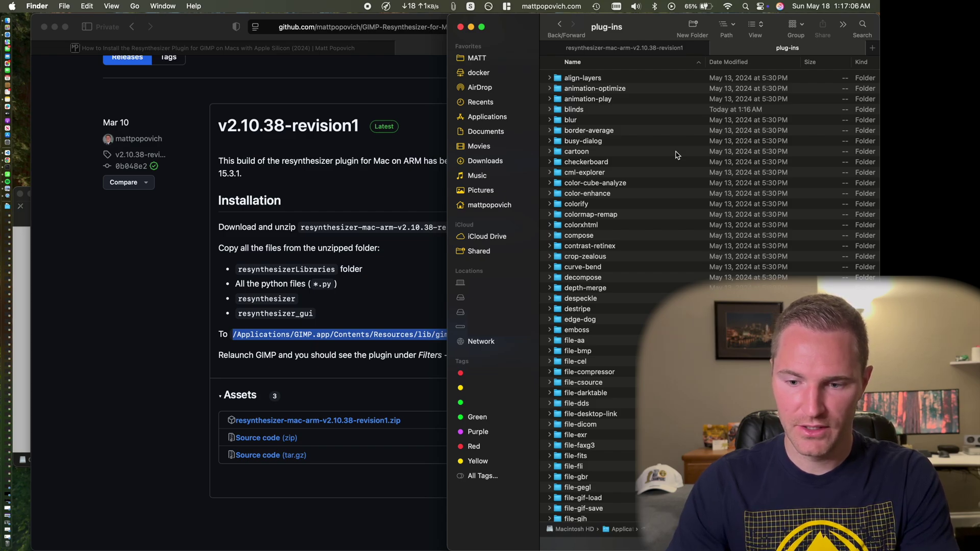
scroll(676, 155, down, 3)
scroll(664, 153, down, 15)
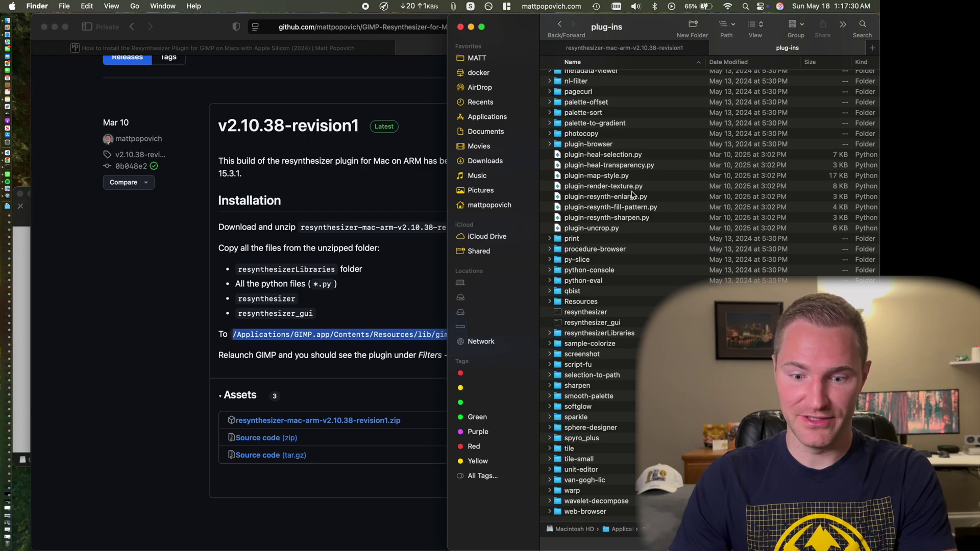
Relaunch GIMP through Spotlight search
click(387, 208)
click(747, 7)
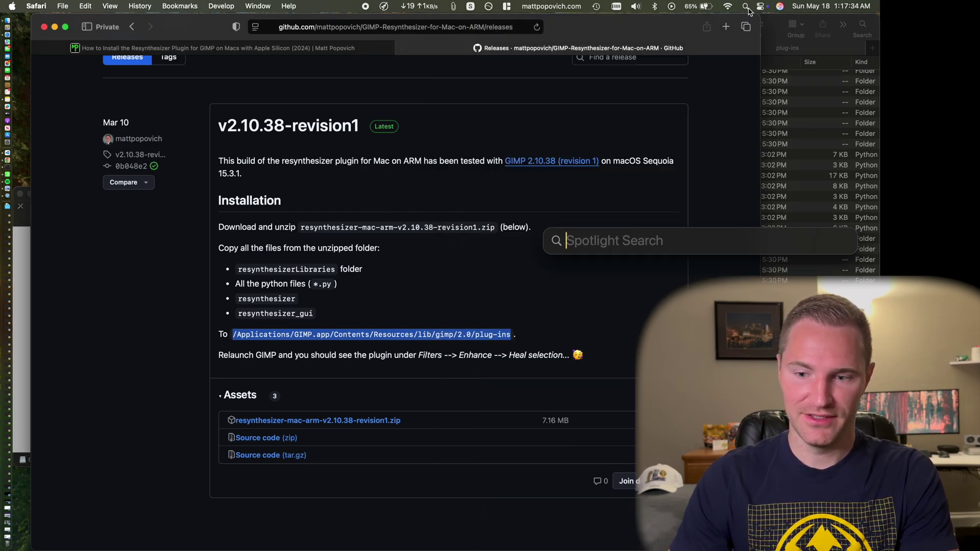
text(gimp)
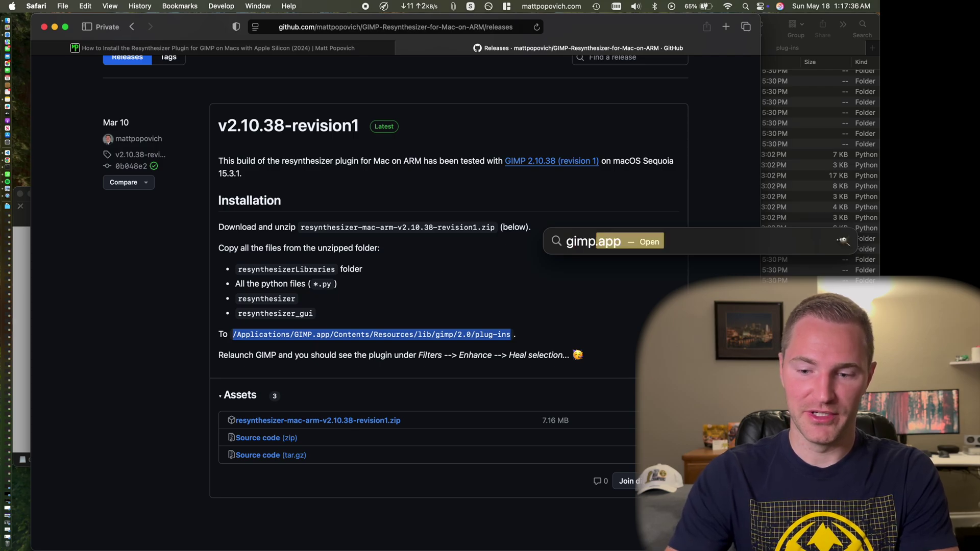
key(Return)
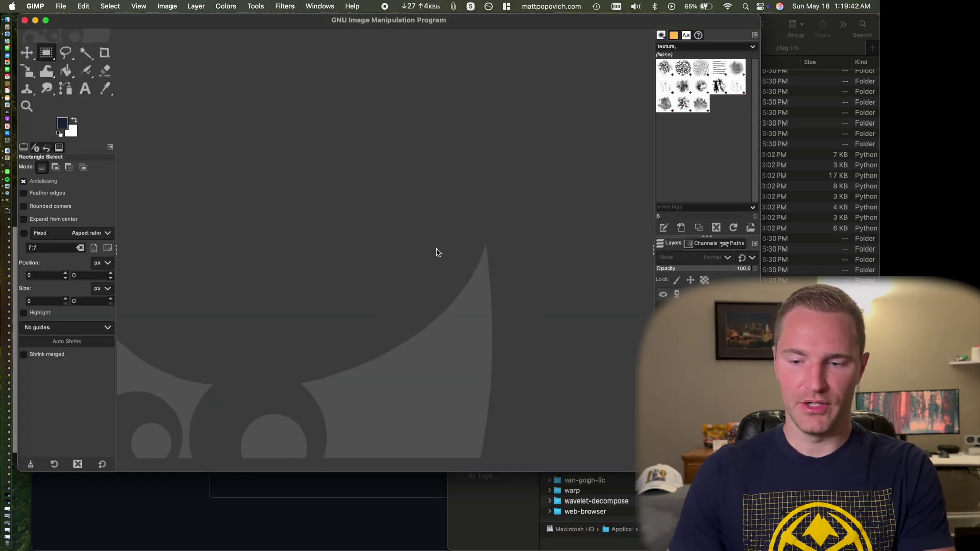
Open IMG_3070.HEIC from Downloads by dragging it onto the GIMP canvas
click(502, 530)
click(624, 48)
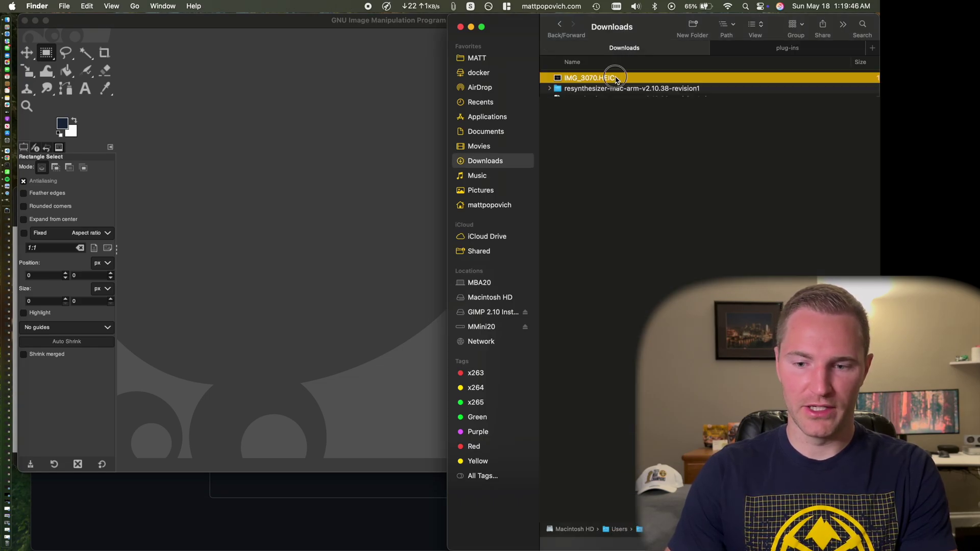
drag(413, 120, 299, 209)
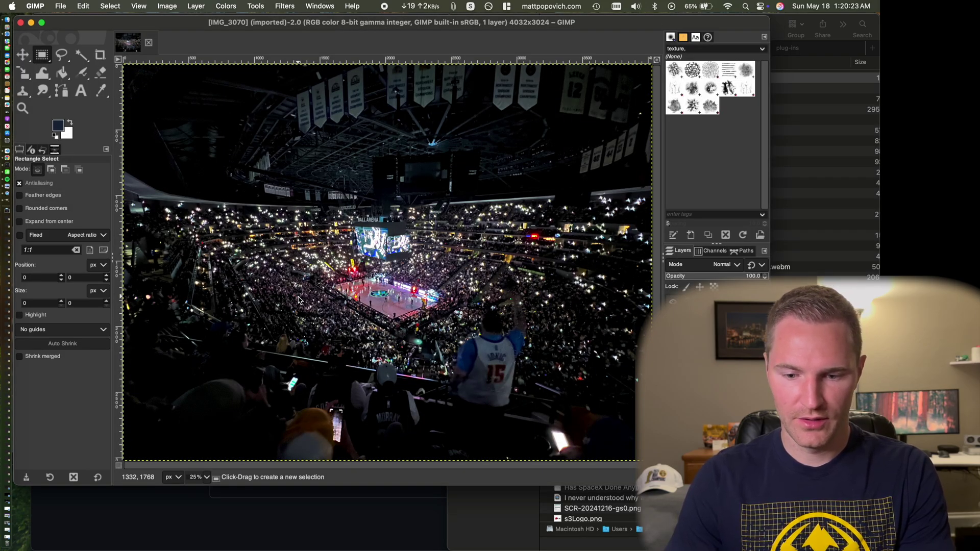
Select the jersey-15 fan, apply Heal selection with default settings, then deselect
click(441, 297)
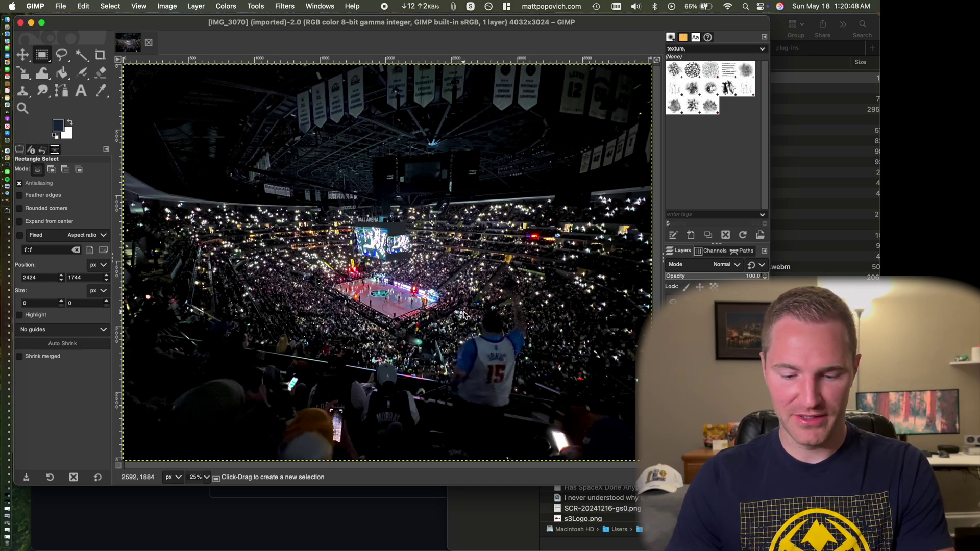
drag(446, 302, 539, 420)
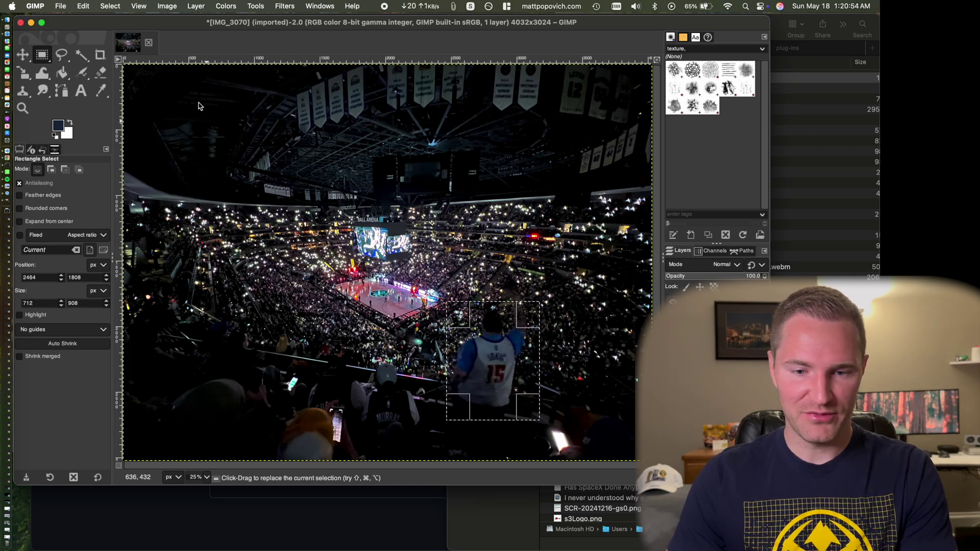
click(288, 6)
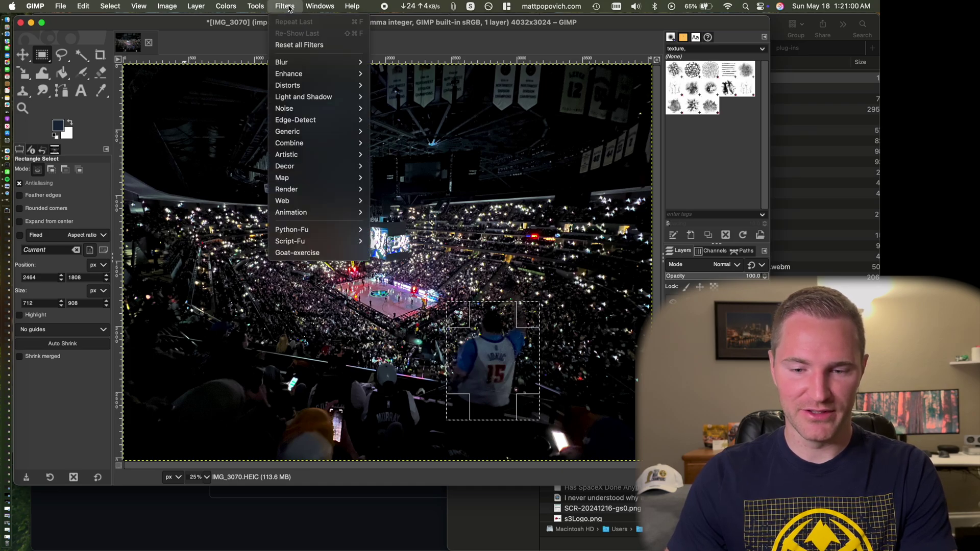
mouse_move(317, 74)
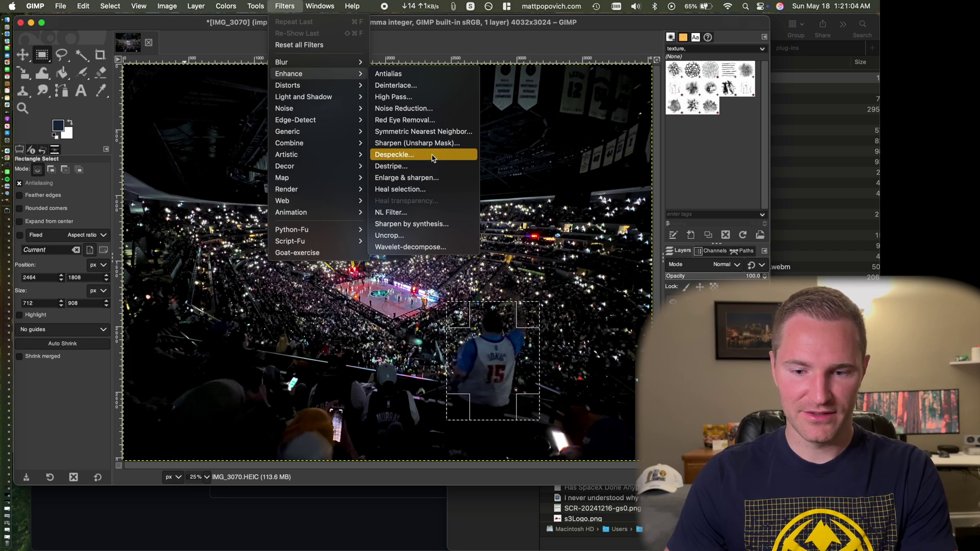
click(431, 189)
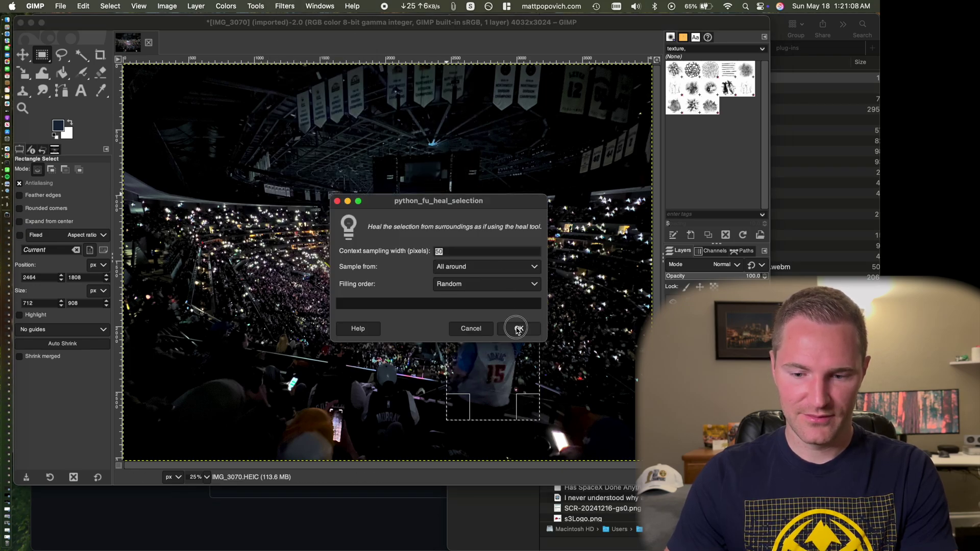
click(518, 329)
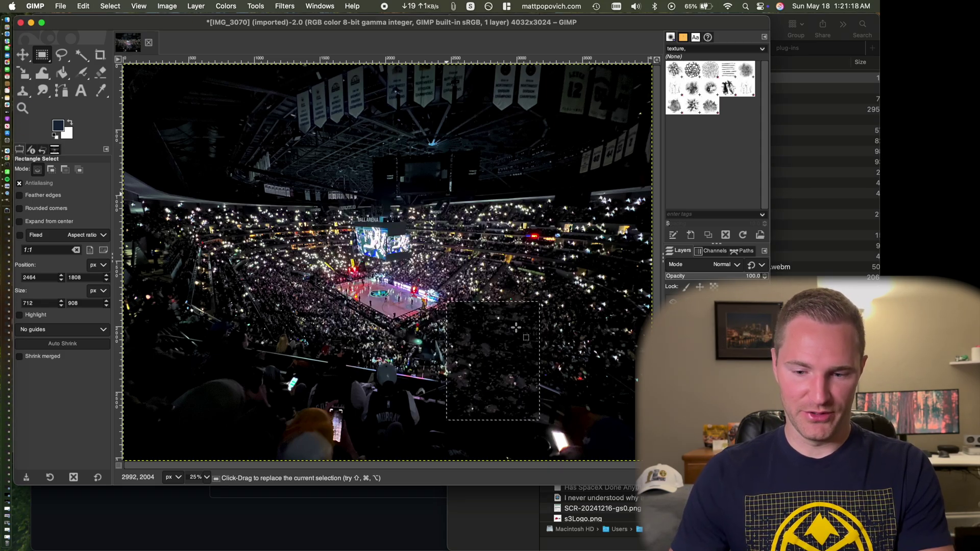
click(505, 255)
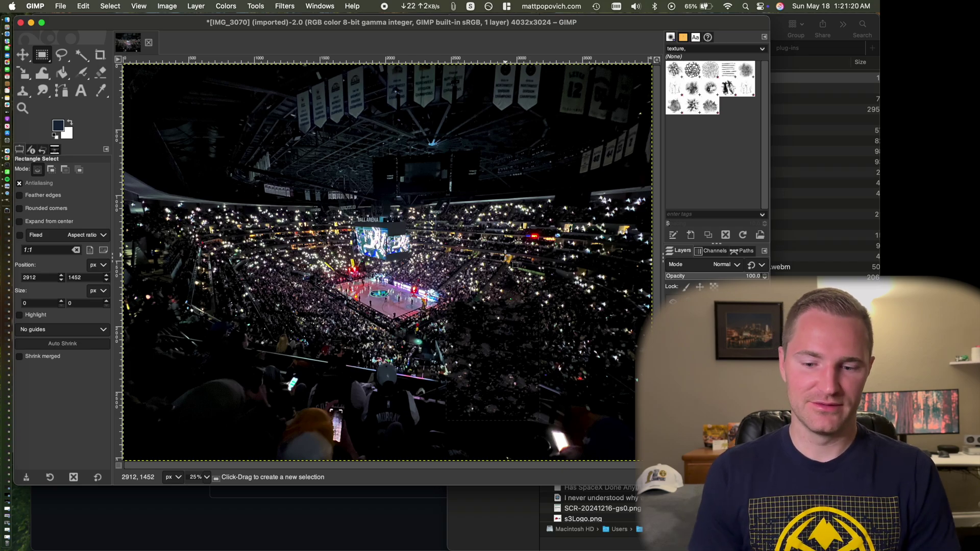